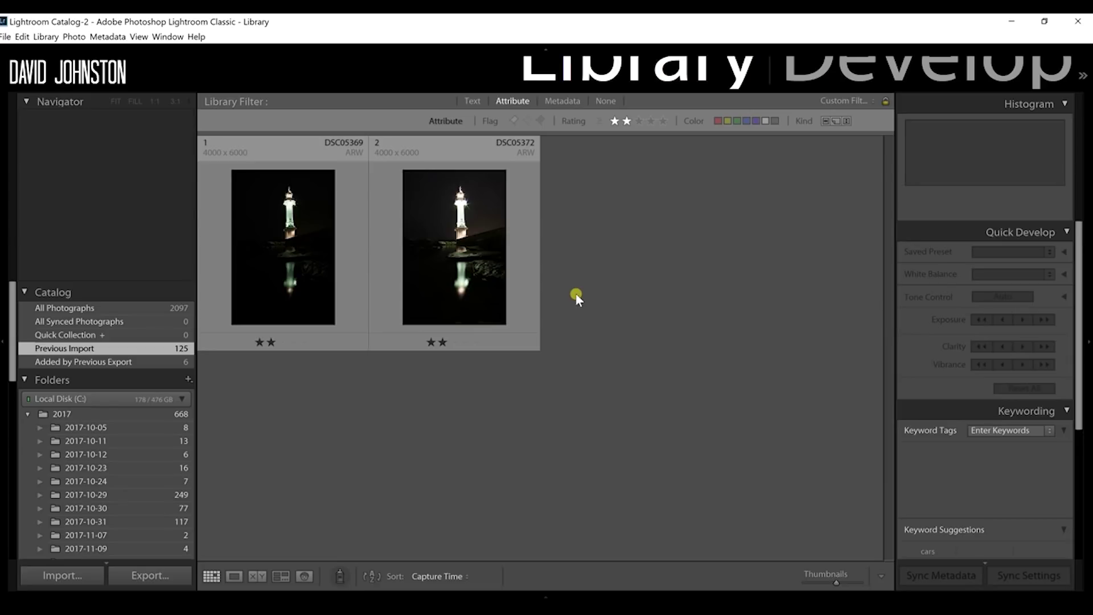
- Open photo DSC05369 for developing and set Contrast to +33, Highlights to −13, Shadows to +28, Whites to −6 and Blacks to +19
double_click(296, 278)
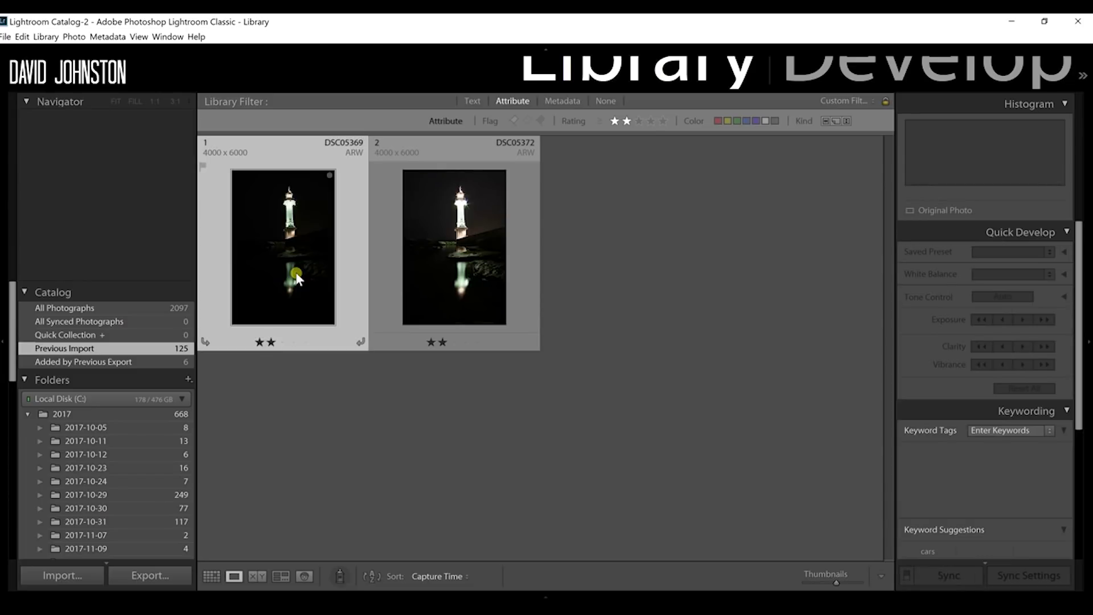
click(837, 74)
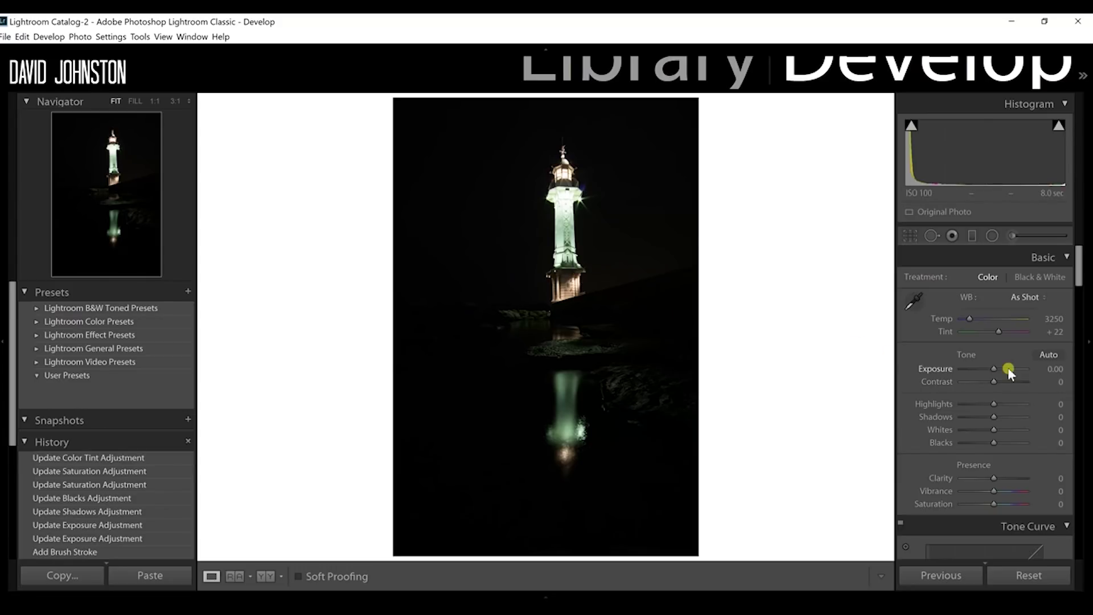
drag(993, 381, 989, 404)
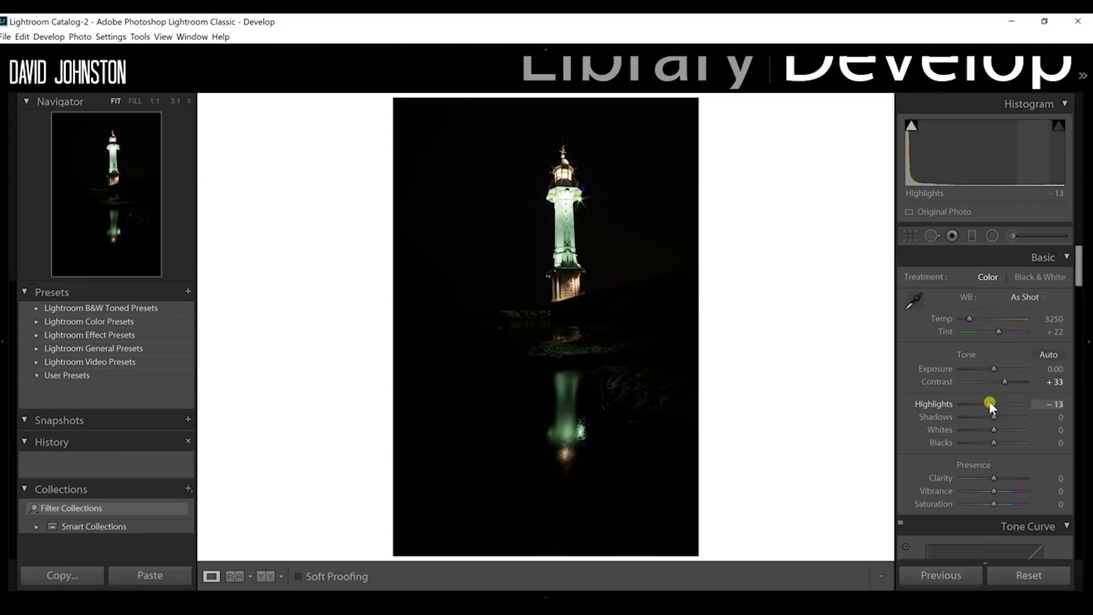
drag(989, 403, 1004, 419)
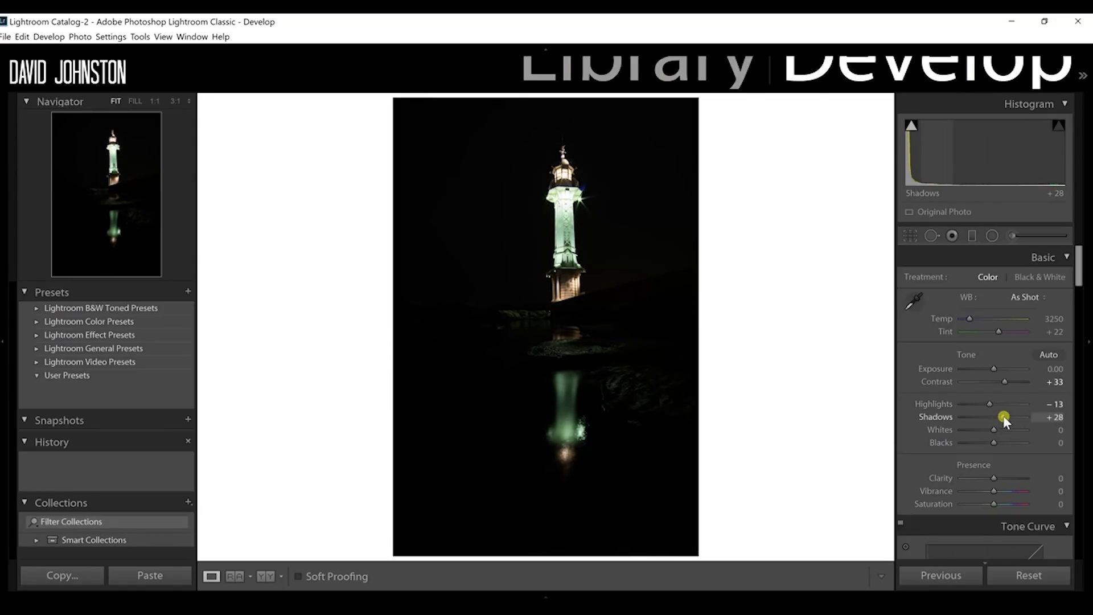
drag(1003, 419, 1000, 443)
click(994, 443)
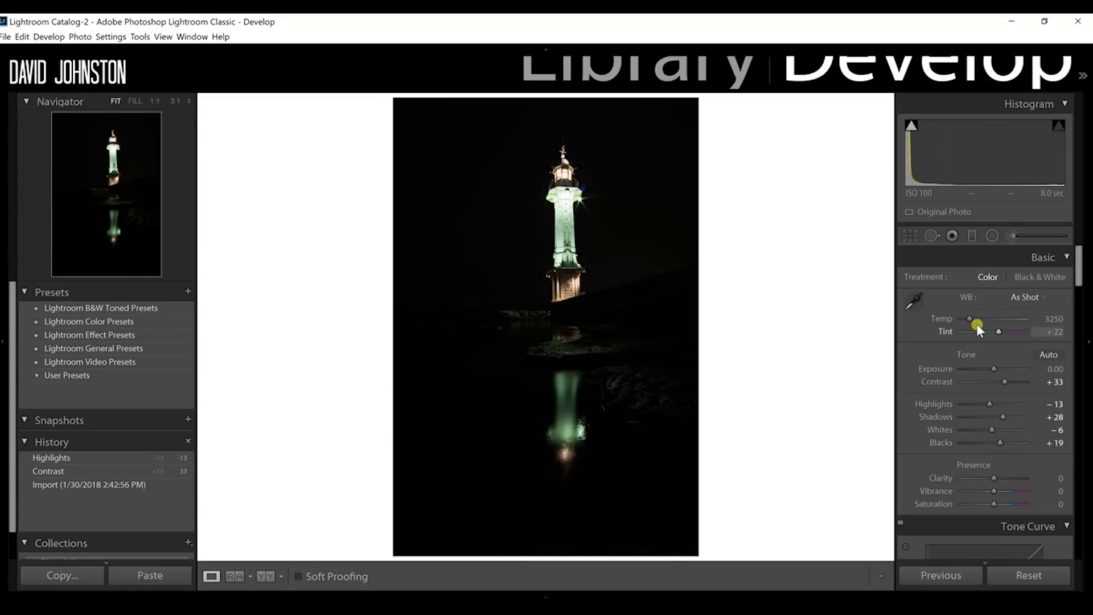
- Set the photo's Clarity to +25, Vibrance to +25 and Saturation to +6
drag(1077, 268, 1078, 282)
drag(995, 380, 1003, 382)
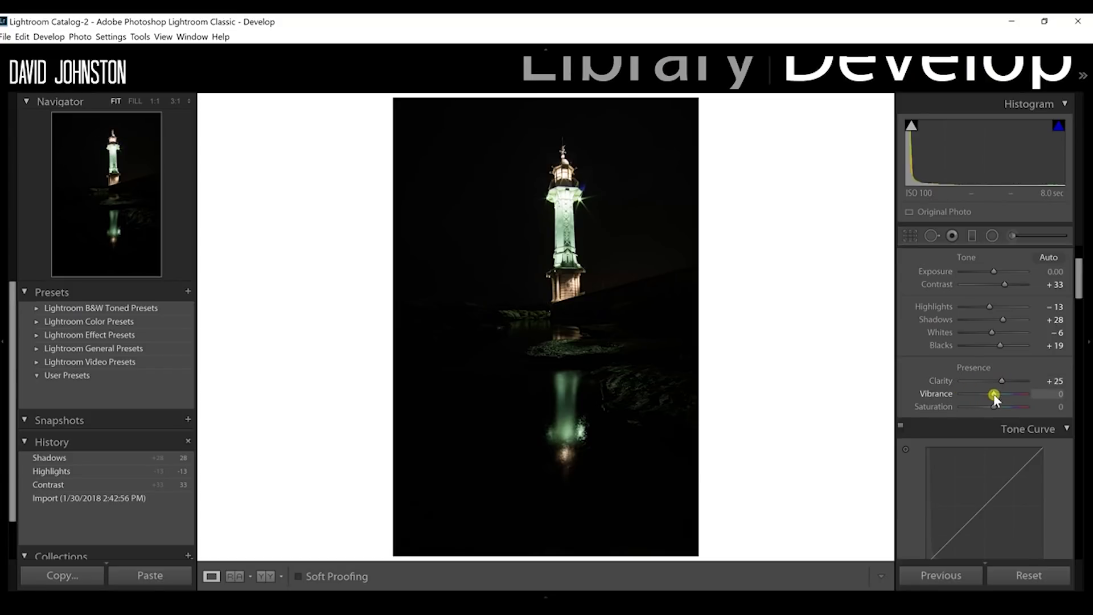
drag(995, 394, 1005, 393)
drag(1004, 392, 1001, 392)
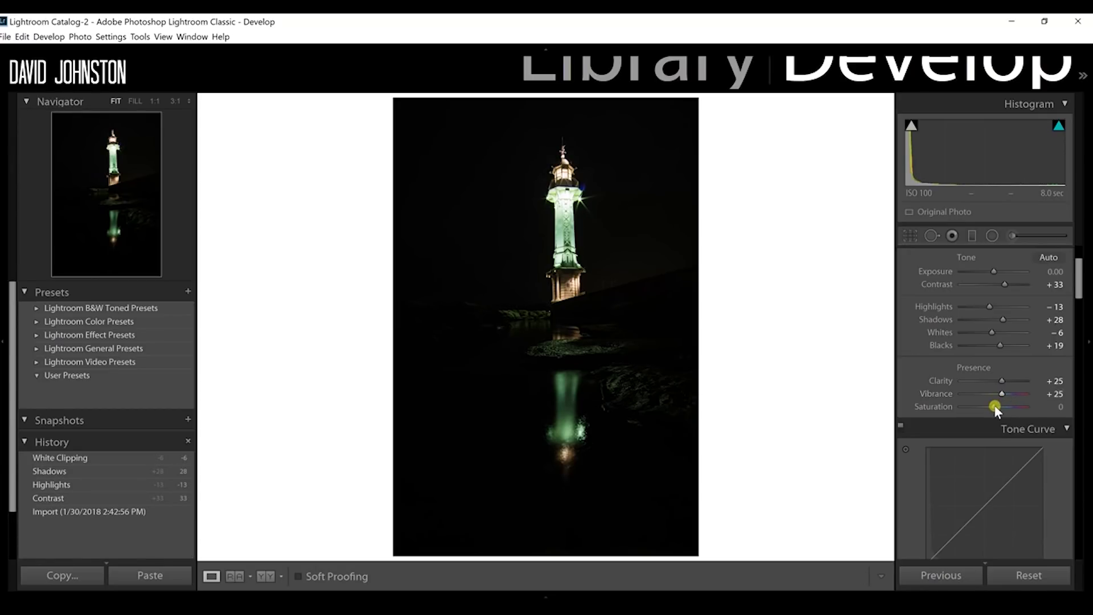
drag(994, 405, 996, 406)
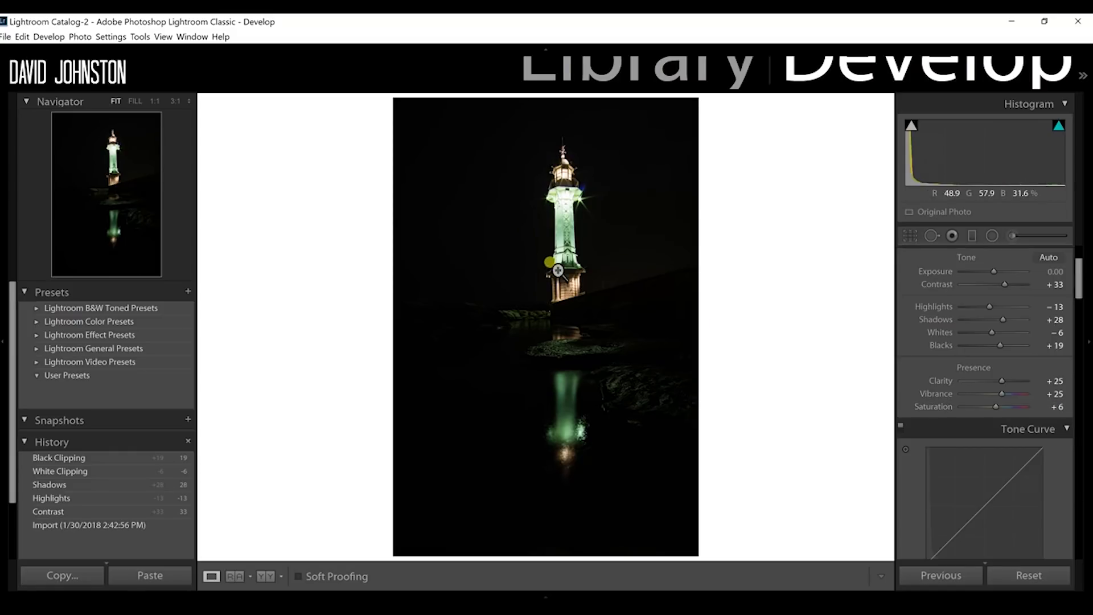
- Set the green saturation to −26 and the yellow hue to −24 in the HSL color adjustments
drag(1078, 274, 1080, 343)
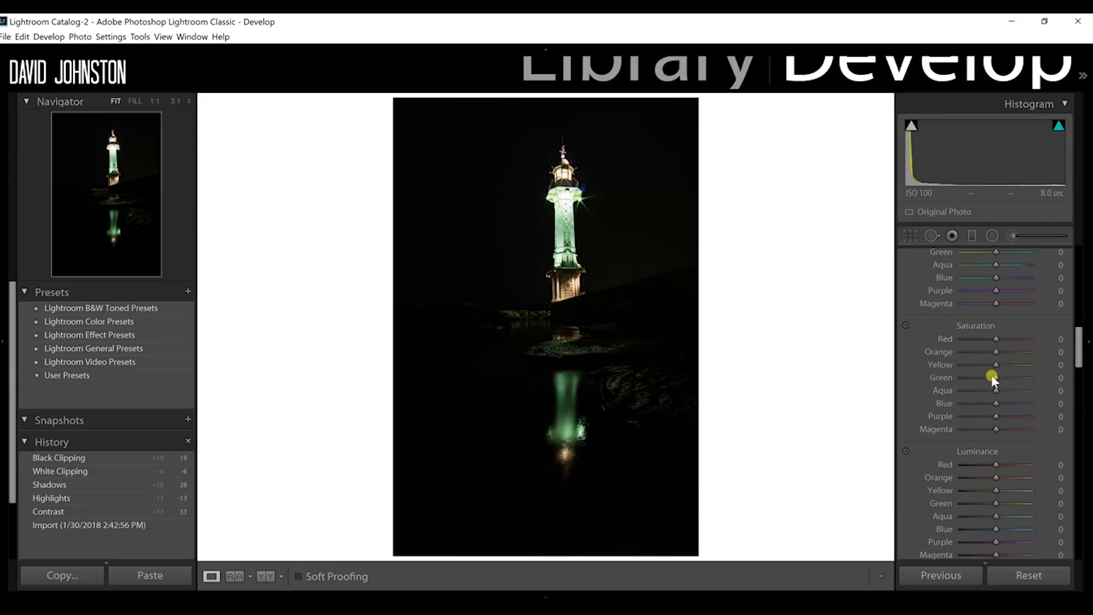
drag(994, 374, 985, 376)
drag(1077, 349, 1078, 339)
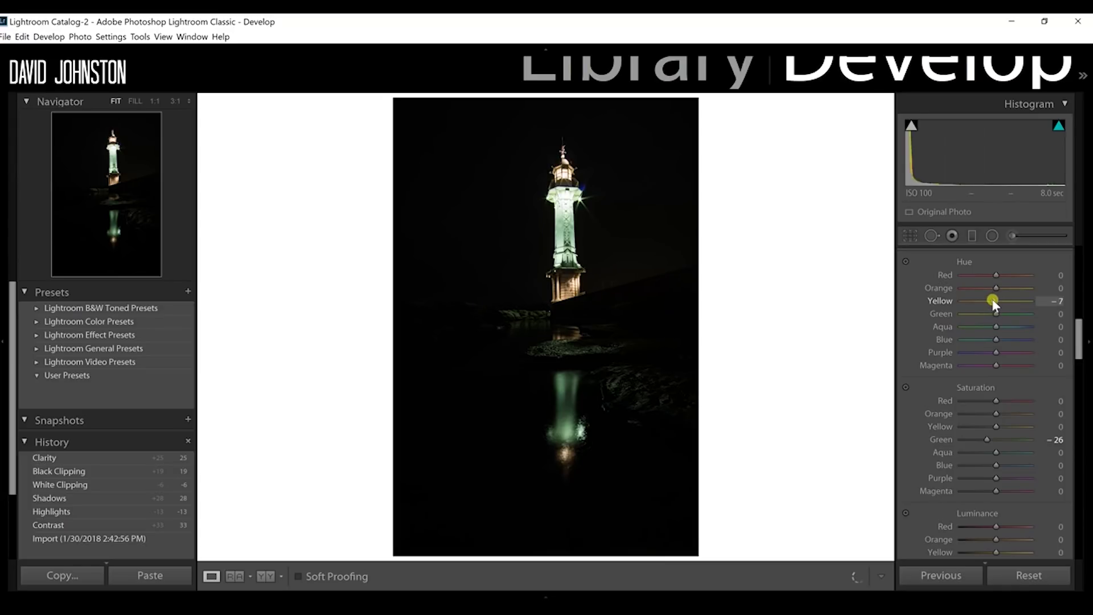
drag(991, 300, 989, 303)
- Raise the photo's overall Exposure to +0.04 in the basic tone settings
drag(1079, 334, 1084, 398)
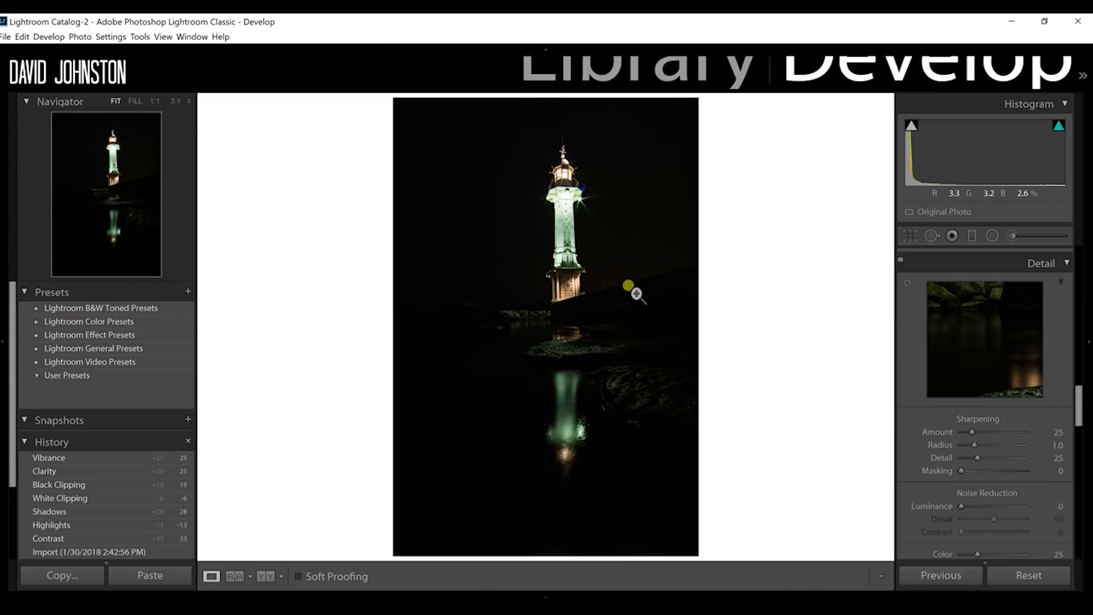
drag(1076, 397, 1077, 256)
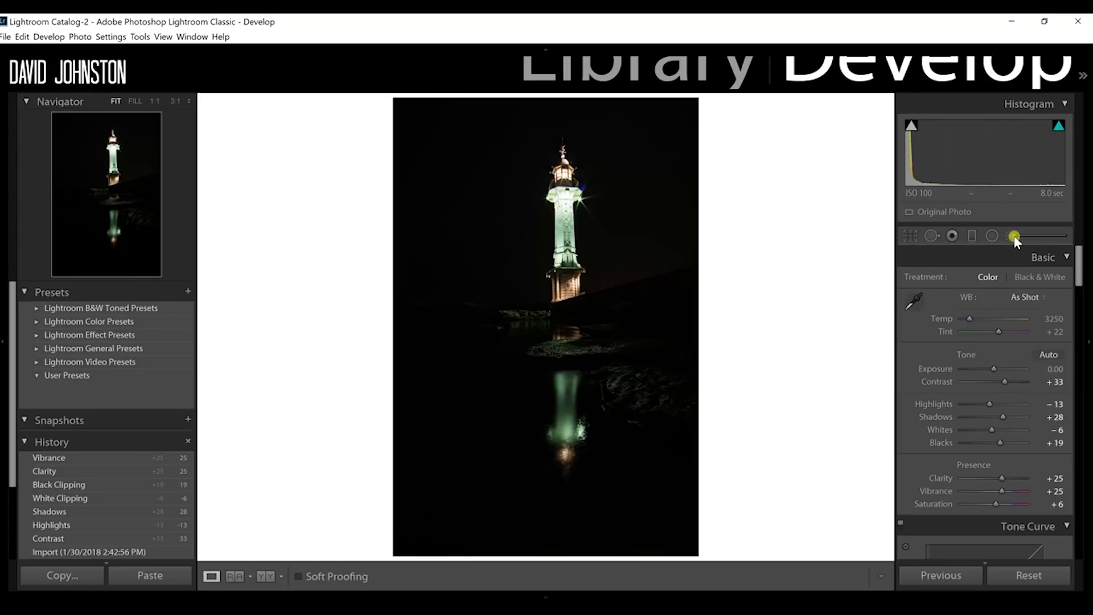
drag(993, 368, 993, 369)
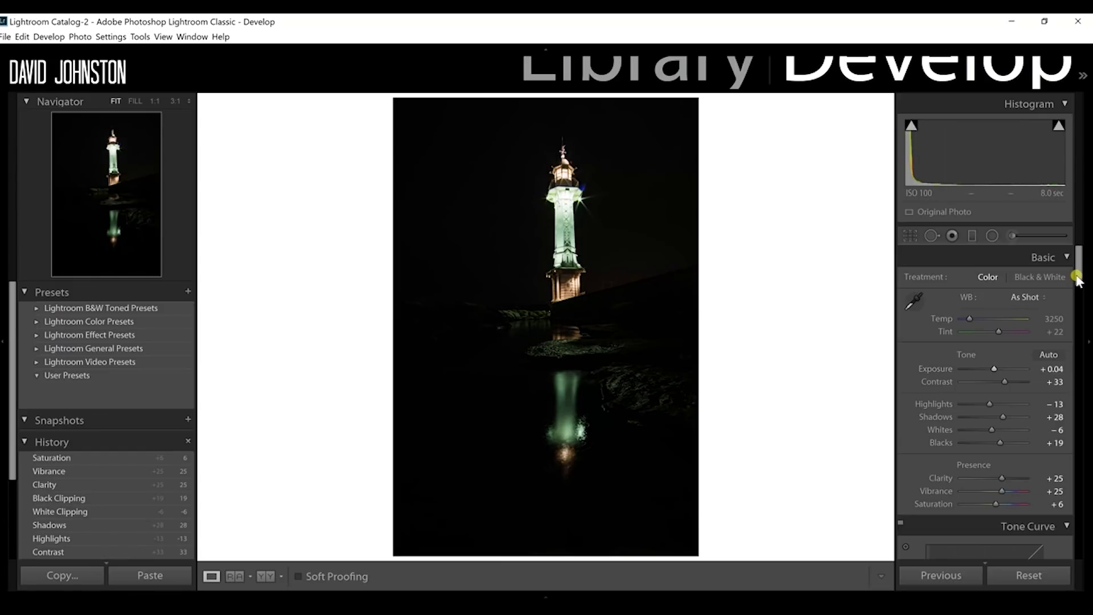
- Try a Blue Primary saturation of +30 in the camera calibration and undo it
drag(1077, 278, 1075, 548)
drag(1002, 545, 1002, 545)
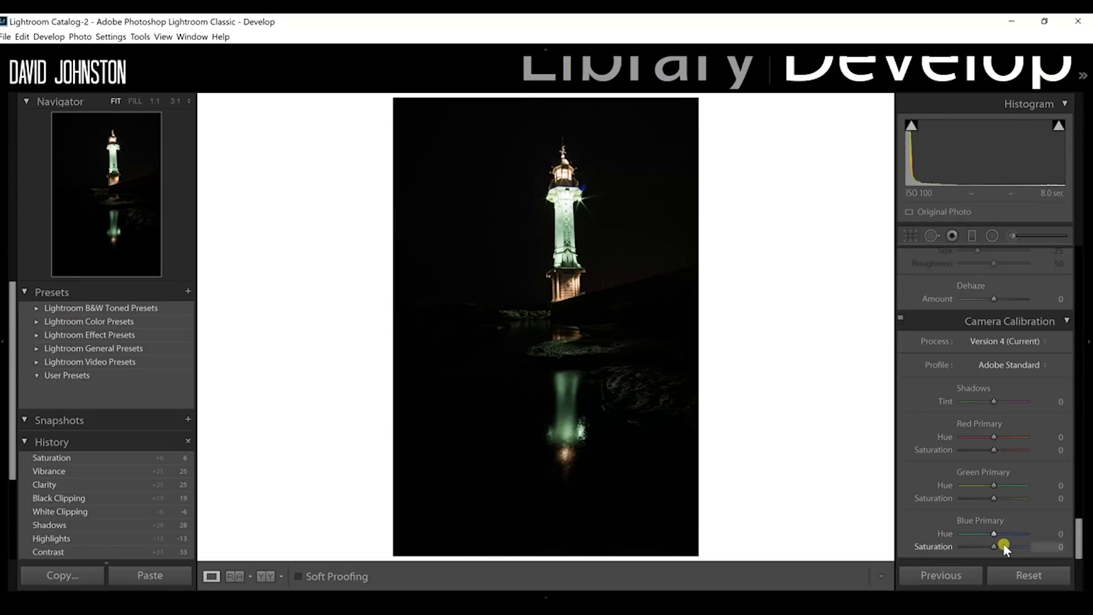
click(1003, 547)
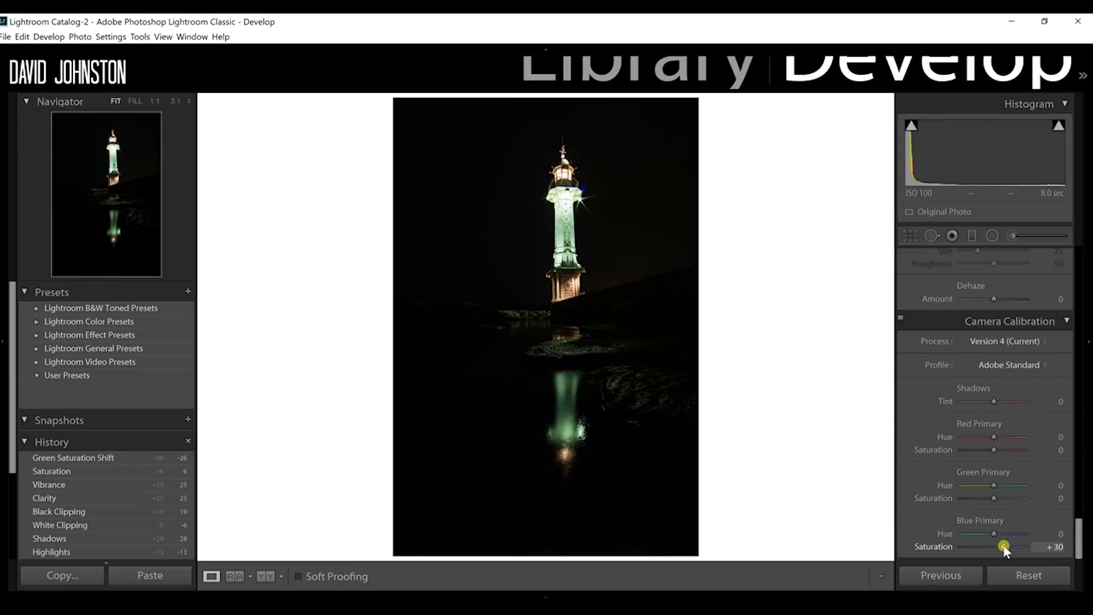
key(ctrl+z)
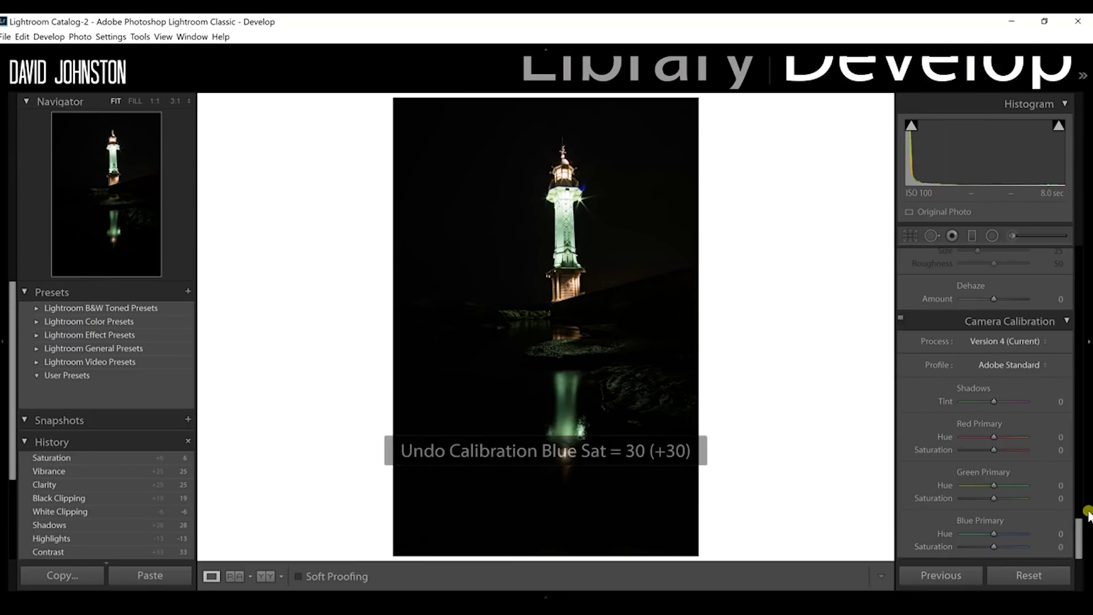
- Paint an Adjustment Brush mask with Exposure 4.00 over the sky and shoreline around the lighthouse
drag(1077, 526, 1080, 239)
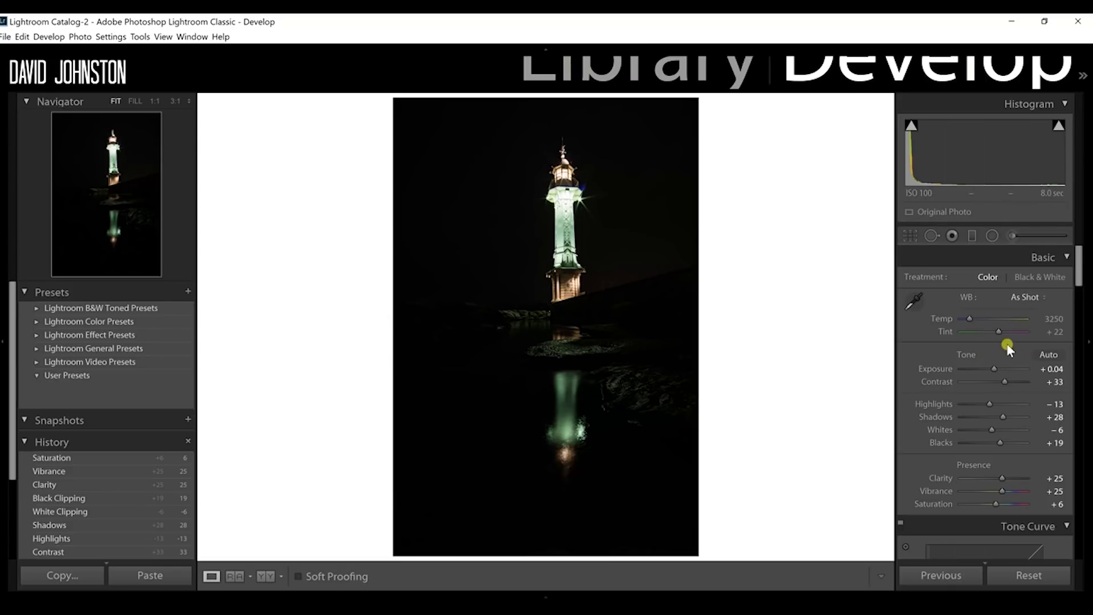
click(1015, 241)
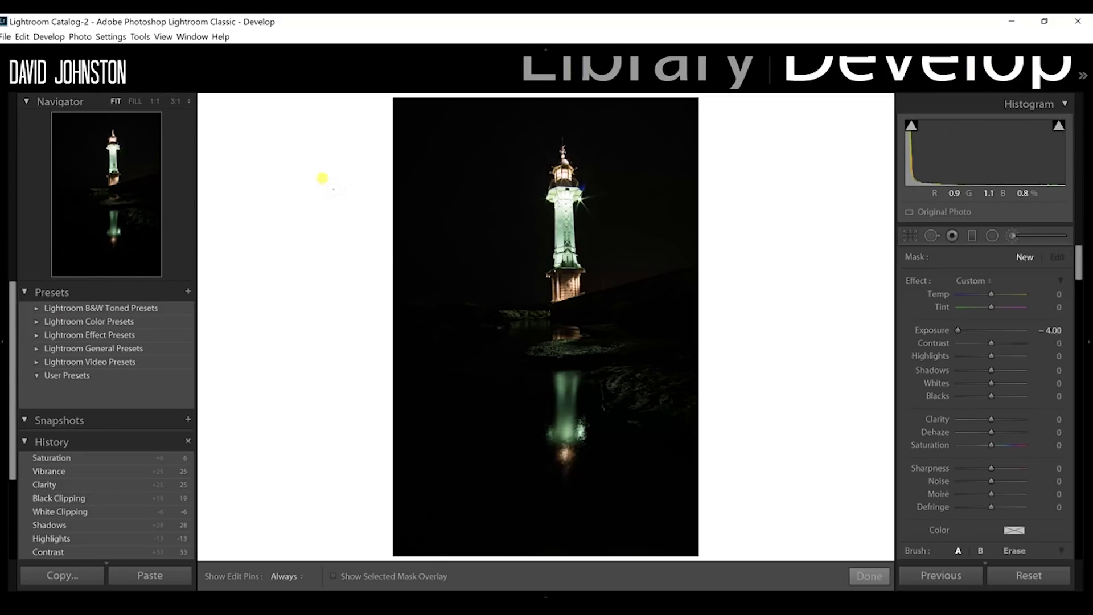
key(h)
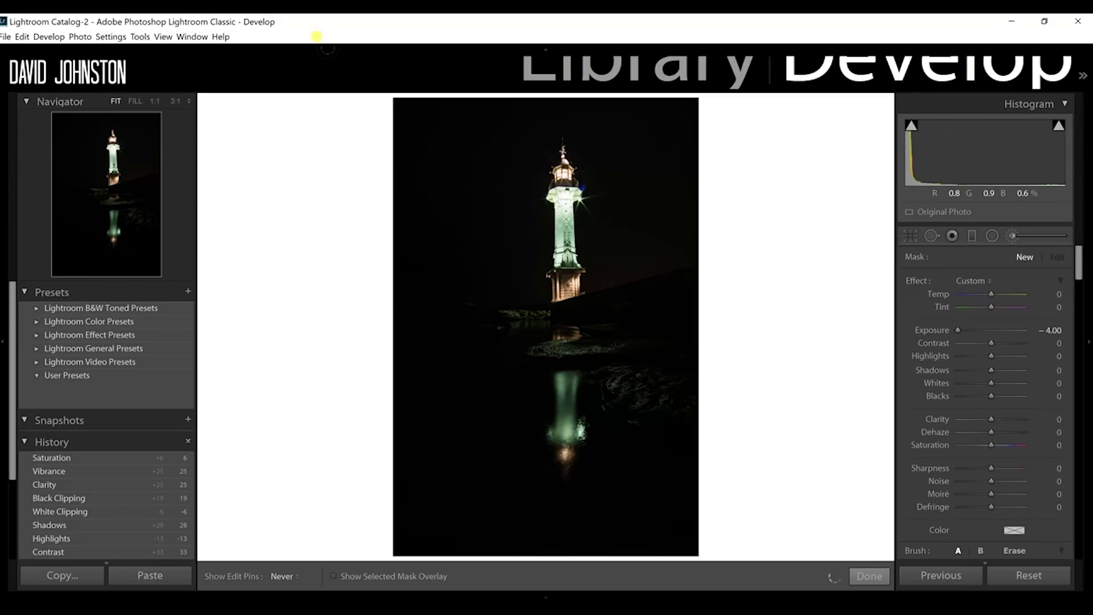
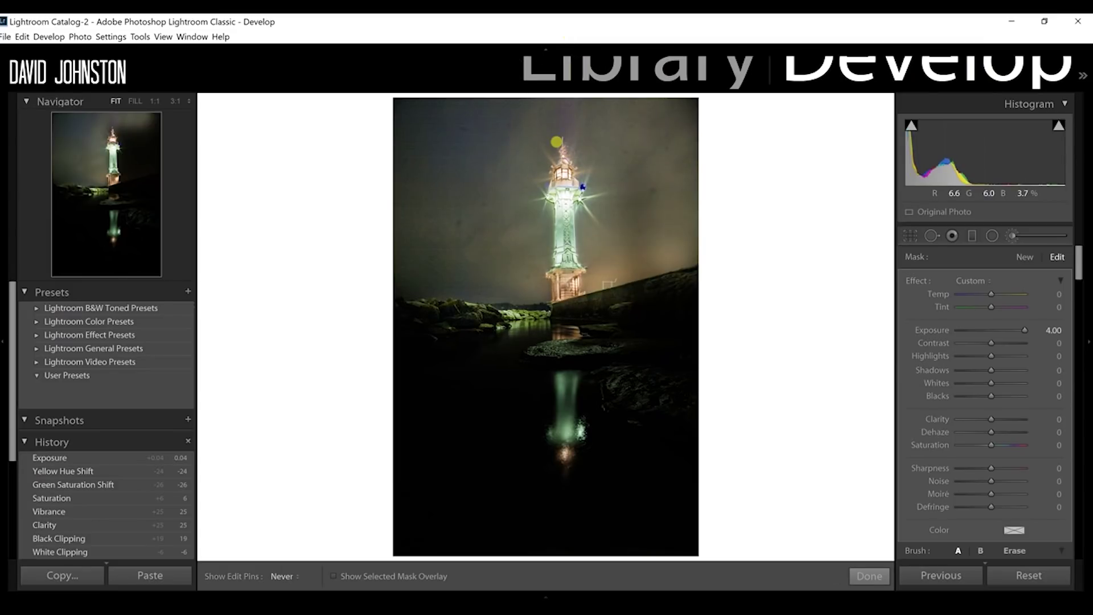
mouse_move(438, 144)
mouse_down()
mouse_move(358, 50)
mouse_move(410, 119)
mouse_up()
key(h)
- Set the brush mask's Exposure to 1.85, Shadows to 40 and Blacks to 21
double_click(935, 330)
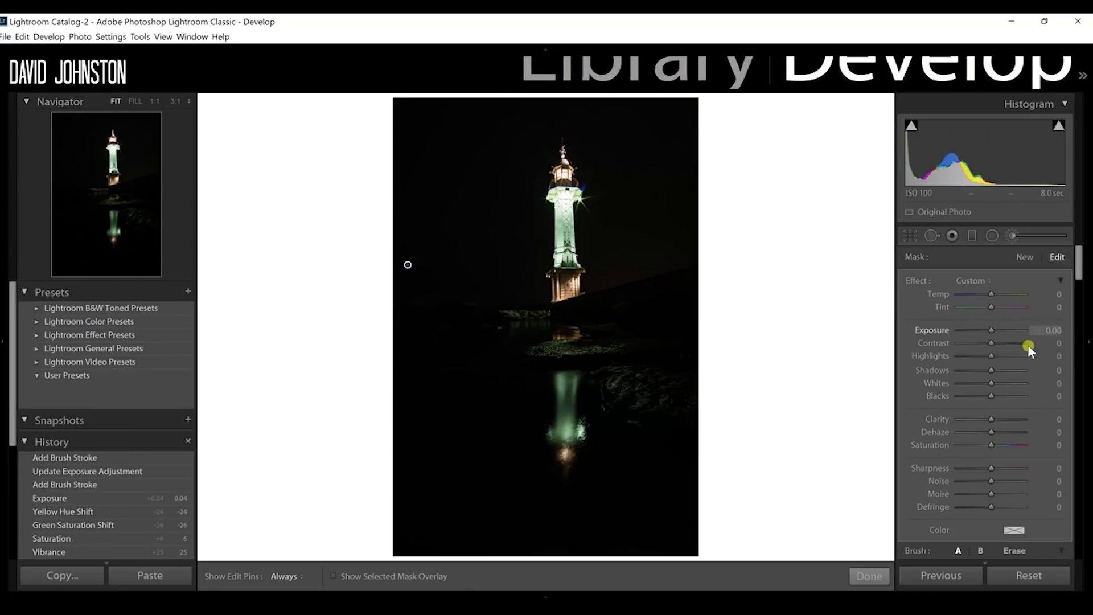
drag(992, 326, 1008, 325)
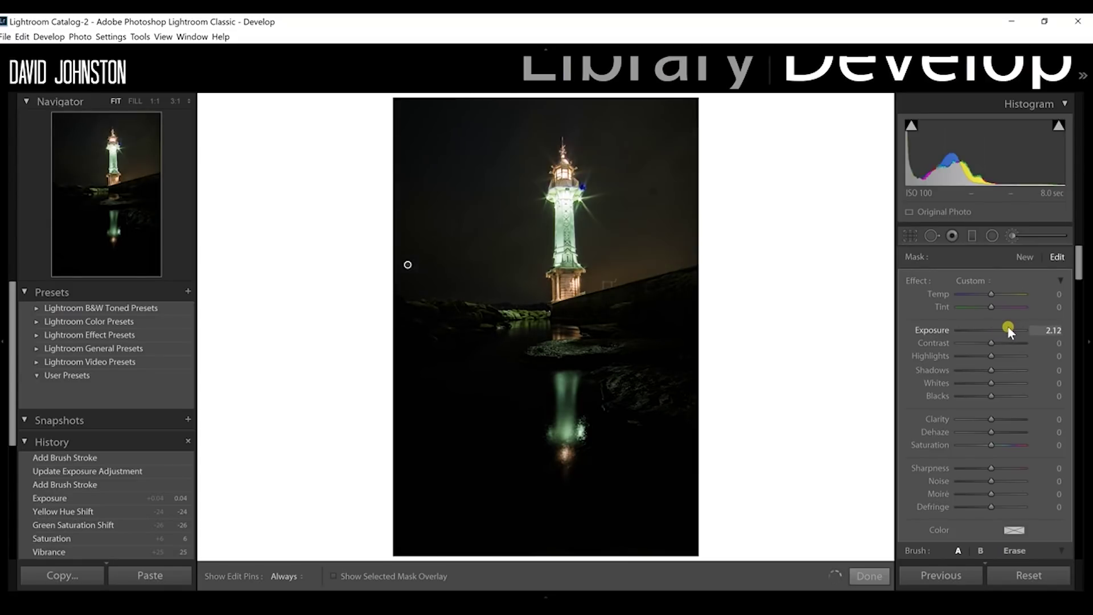
drag(1008, 325, 1005, 327)
click(992, 344)
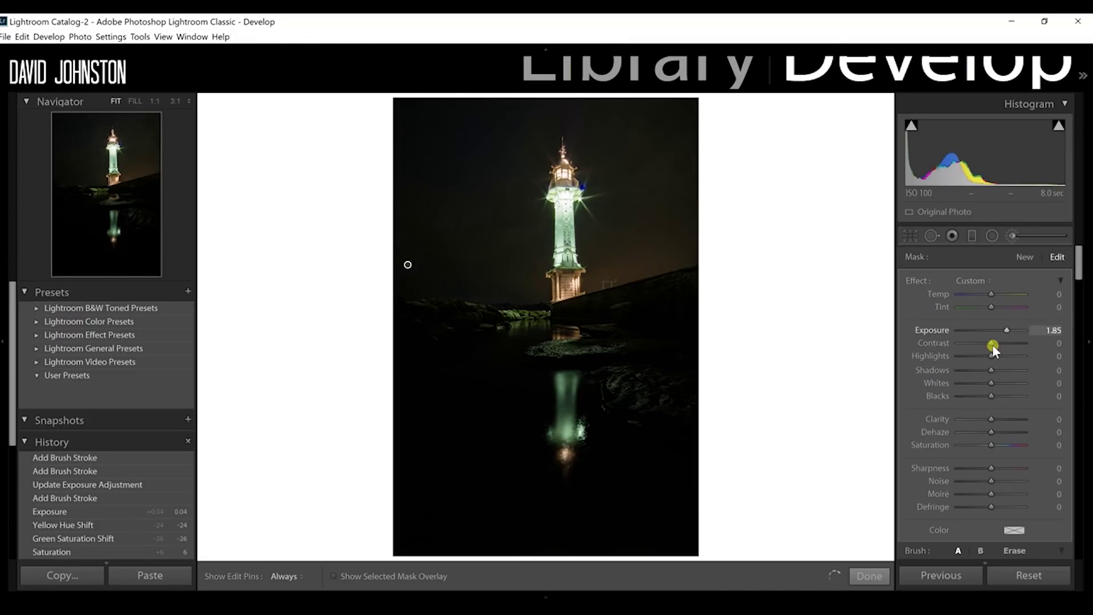
drag(991, 368, 1006, 368)
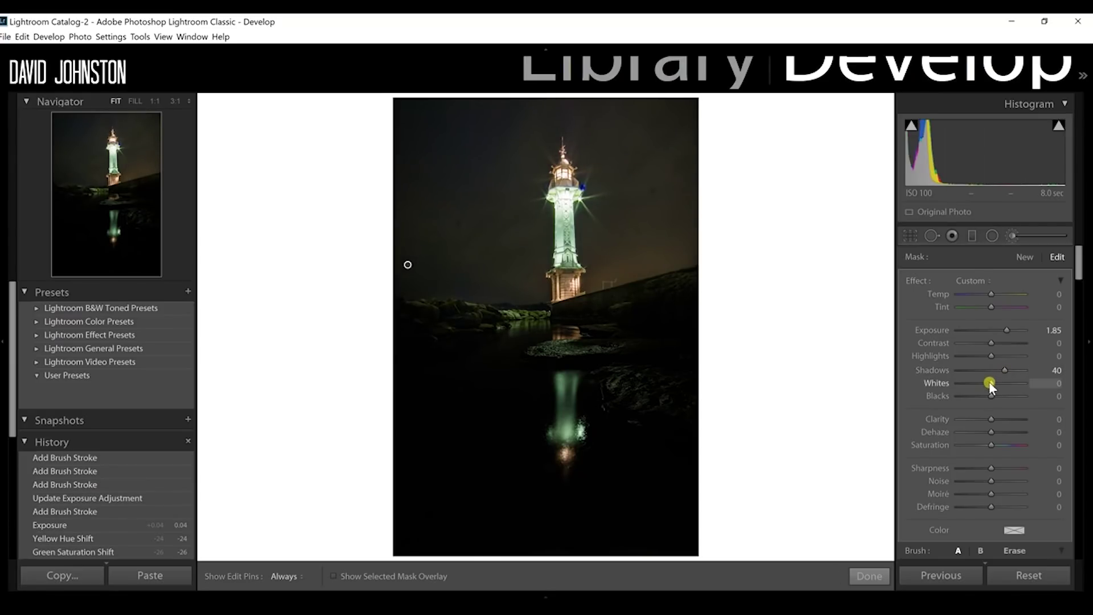
drag(998, 395, 1000, 395)
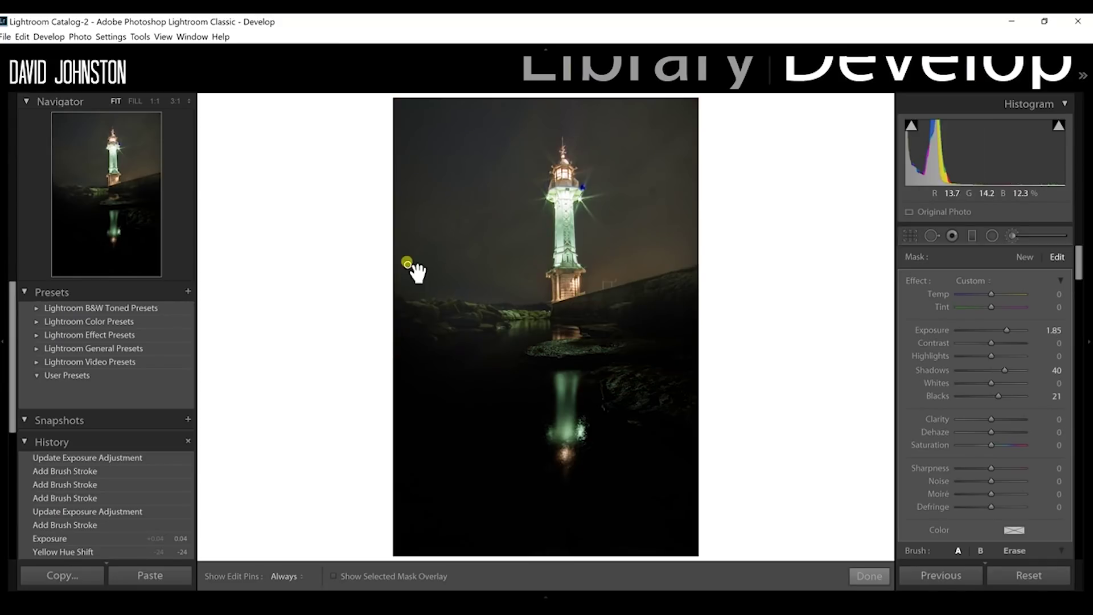
- Check the mask coverage and erase the brush mask along the edges of the lighthouse tower
mouse_move(401, 262)
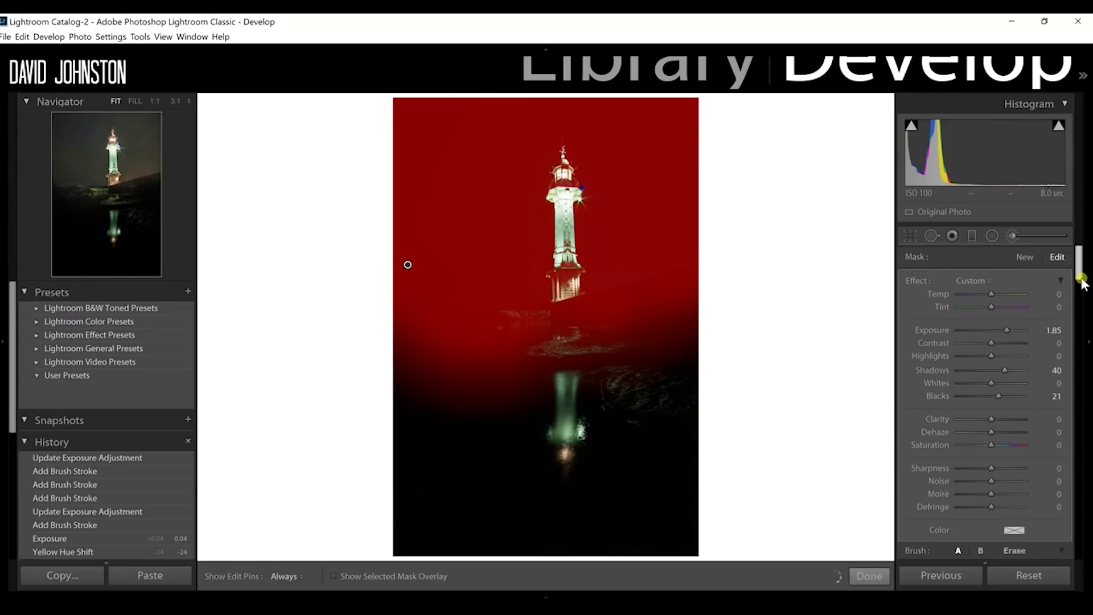
click(1054, 257)
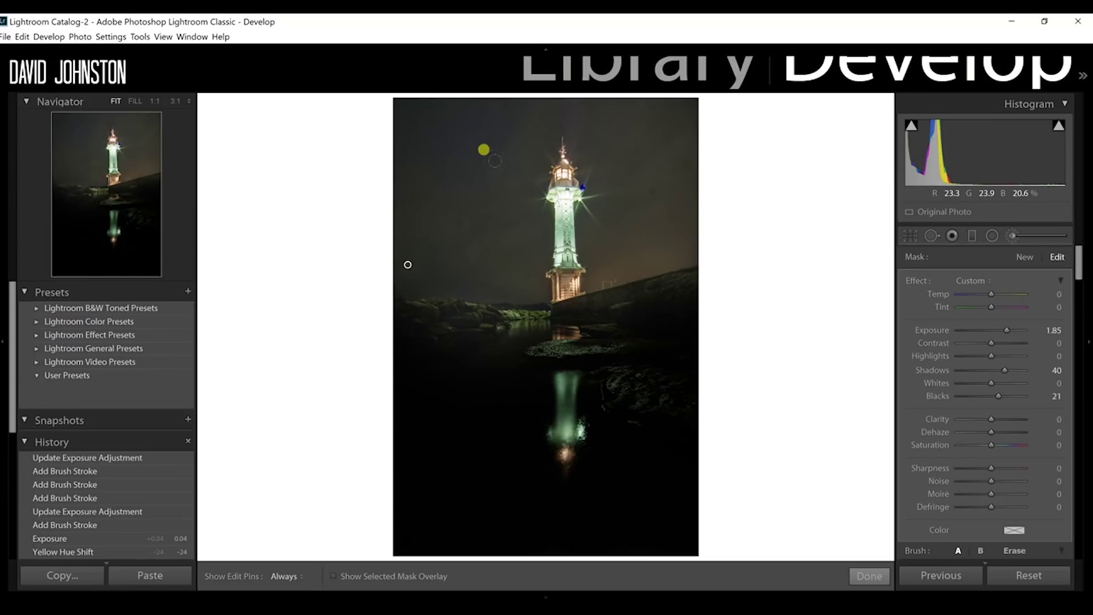
key(alt)
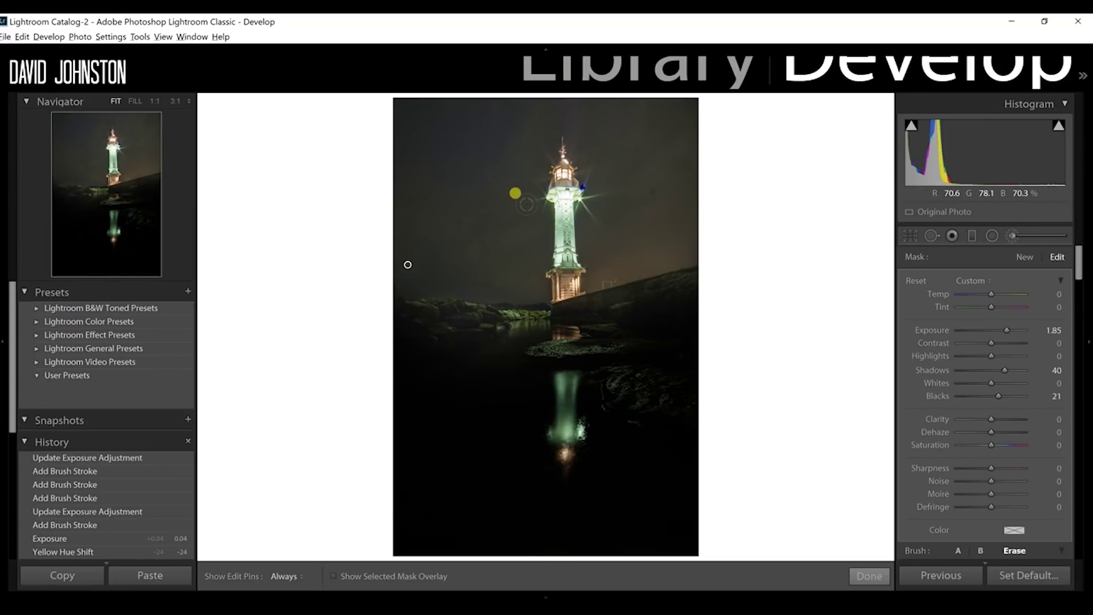
mouse_move(527, 204)
mouse_down()
mouse_move(551, 232)
mouse_move(553, 276)
mouse_move(552, 154)
mouse_move(562, 282)
mouse_move(561, 272)
mouse_move(550, 286)
mouse_move(551, 152)
mouse_up()
key(h)
key(h)
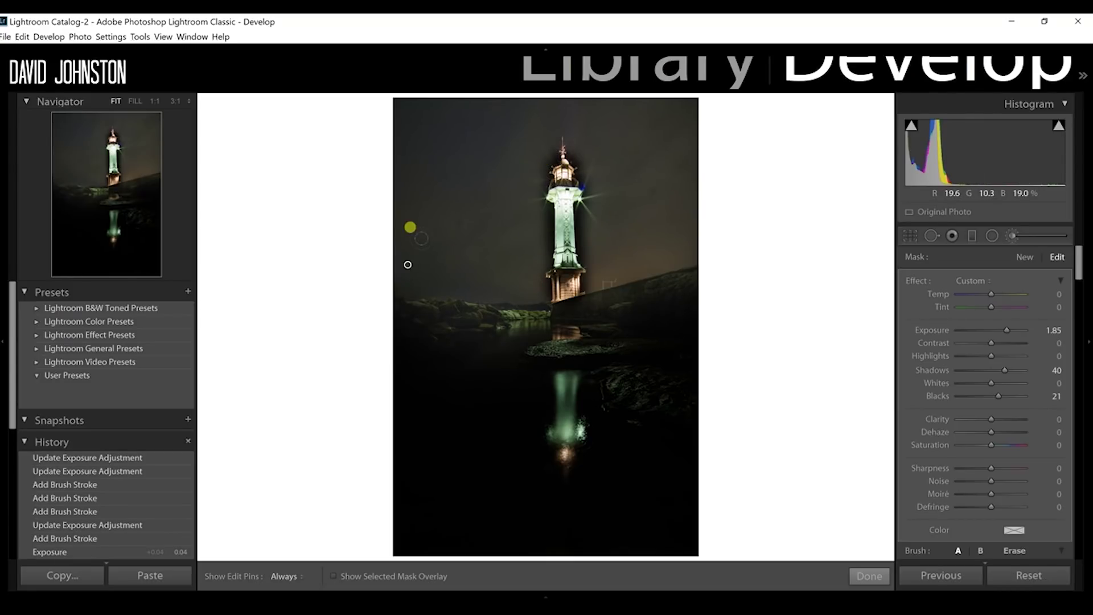
- Erase the brush mask from the rocks and shoreline to the left of the lighthouse
key(h)
mouse_move(526, 307)
mouse_down()
mouse_move(407, 314)
mouse_move(421, 333)
mouse_move(447, 327)
mouse_up()
key(h)
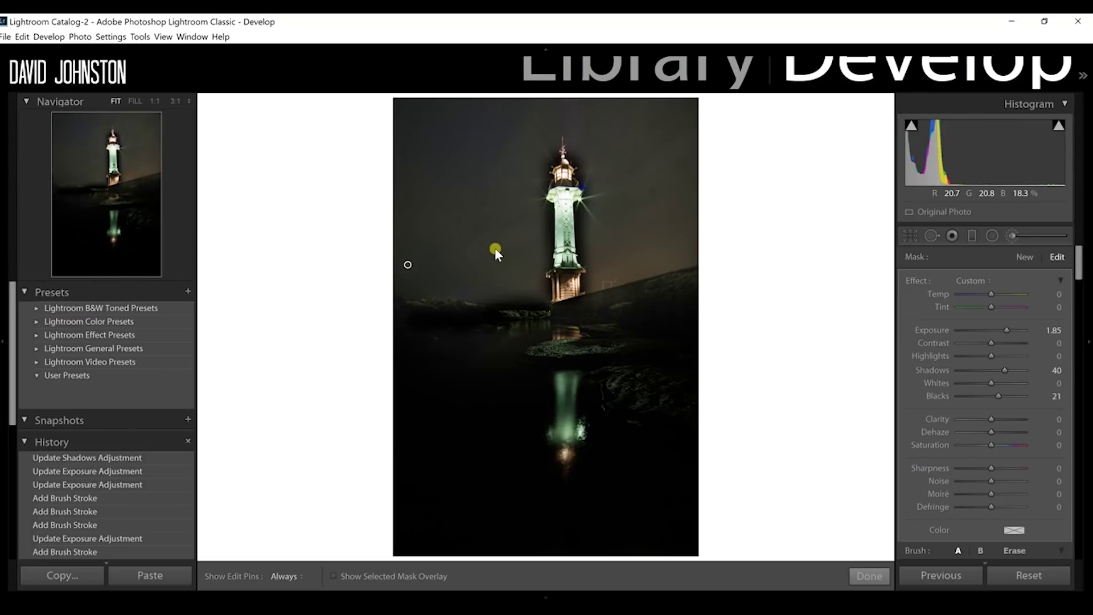
- Paint the brush mask back into the sky around the lighthouse's sides, lantern and tip to even out the dark halo
key(h)
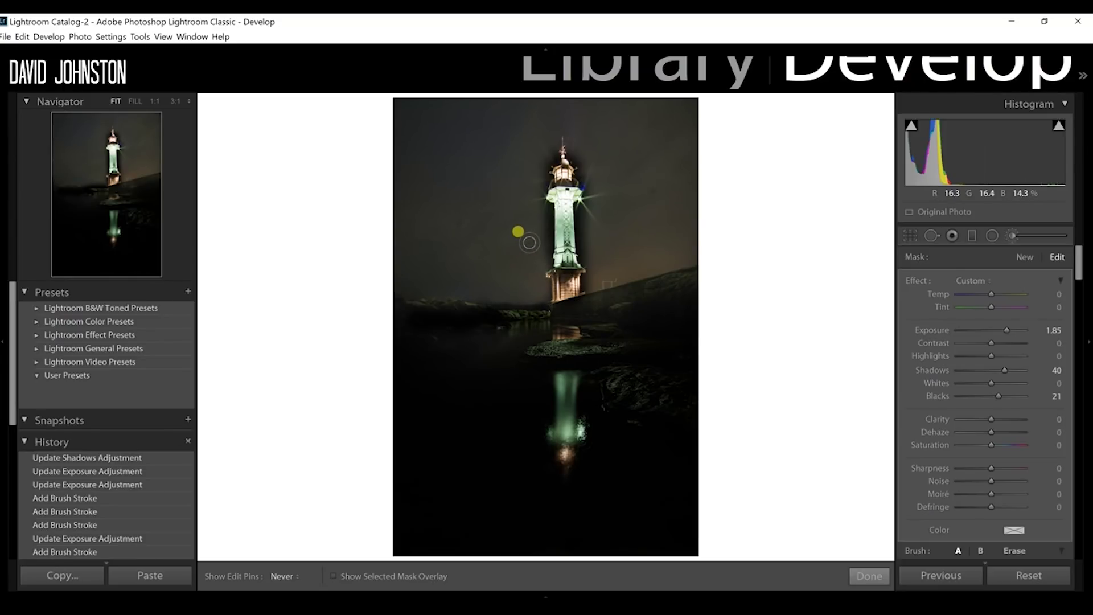
drag(531, 203, 529, 147)
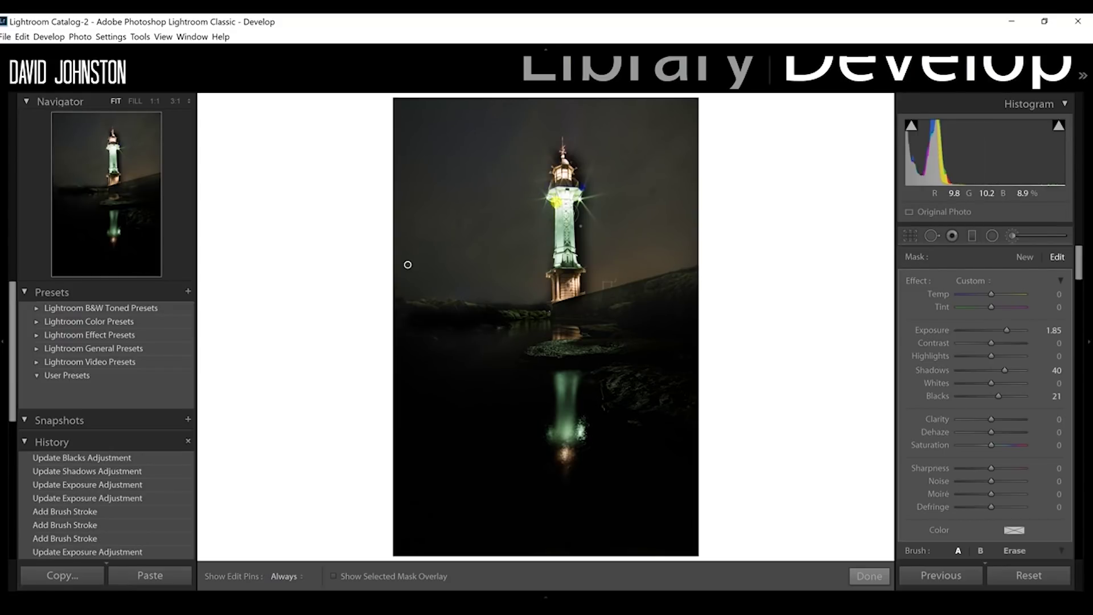
key(h)
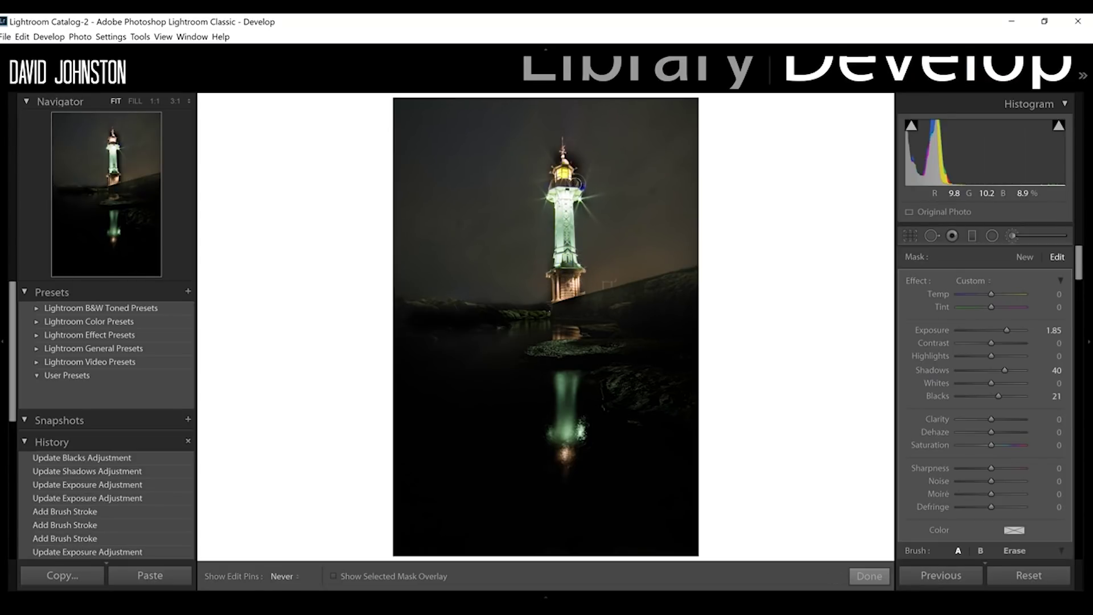
key(h)
mouse_move(566, 165)
mouse_down()
mouse_move(499, 190)
mouse_move(510, 220)
mouse_up()
key(h)
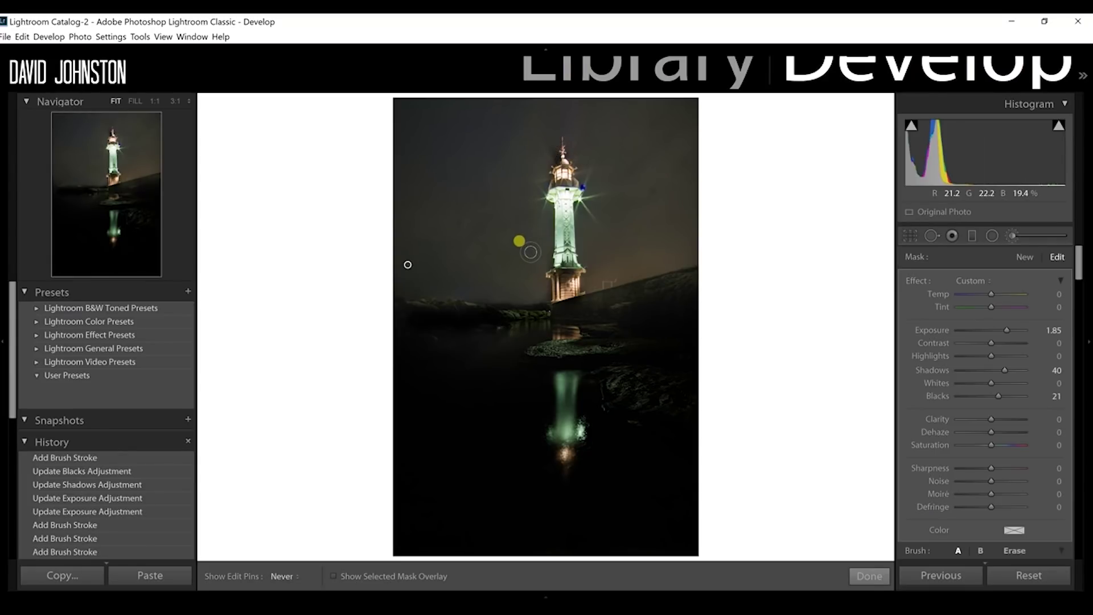
drag(532, 277, 540, 270)
key(h)
key(h)
drag(535, 145, 569, 149)
key(h)
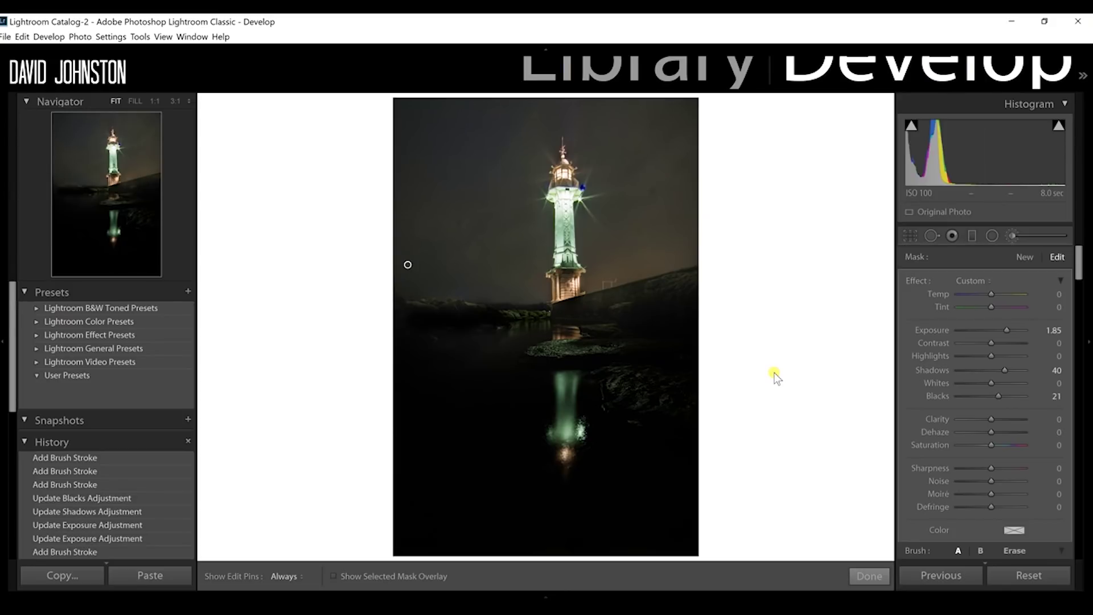
- Move to the 30-second lighthouse exposure, close the brush adjustment, and set Exposure to +0.79 and Contrast to +13
key(Right)
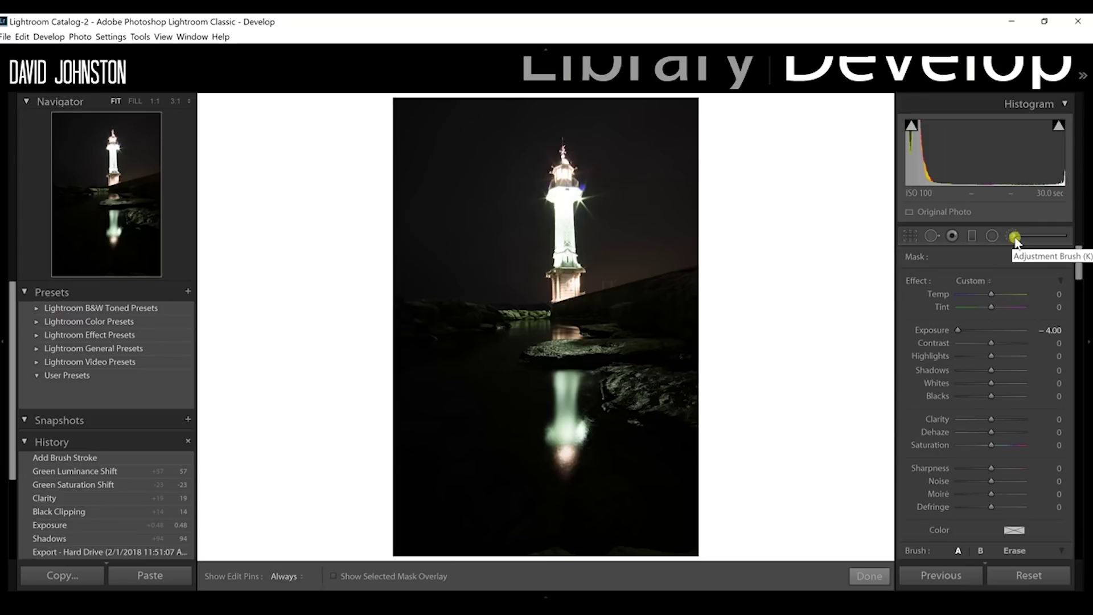
click(869, 575)
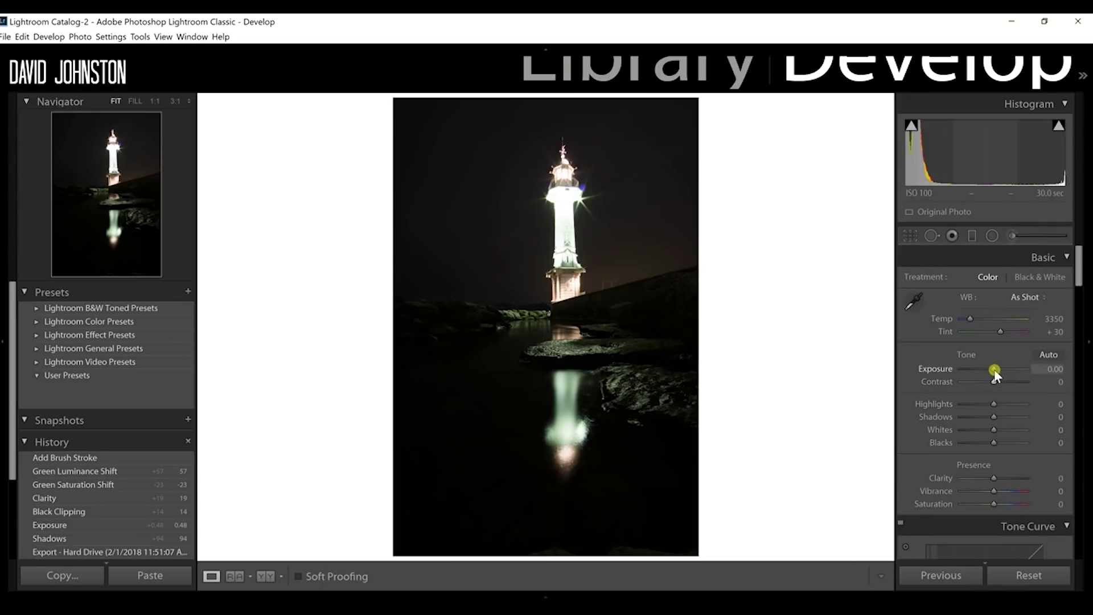
drag(993, 369, 1000, 370)
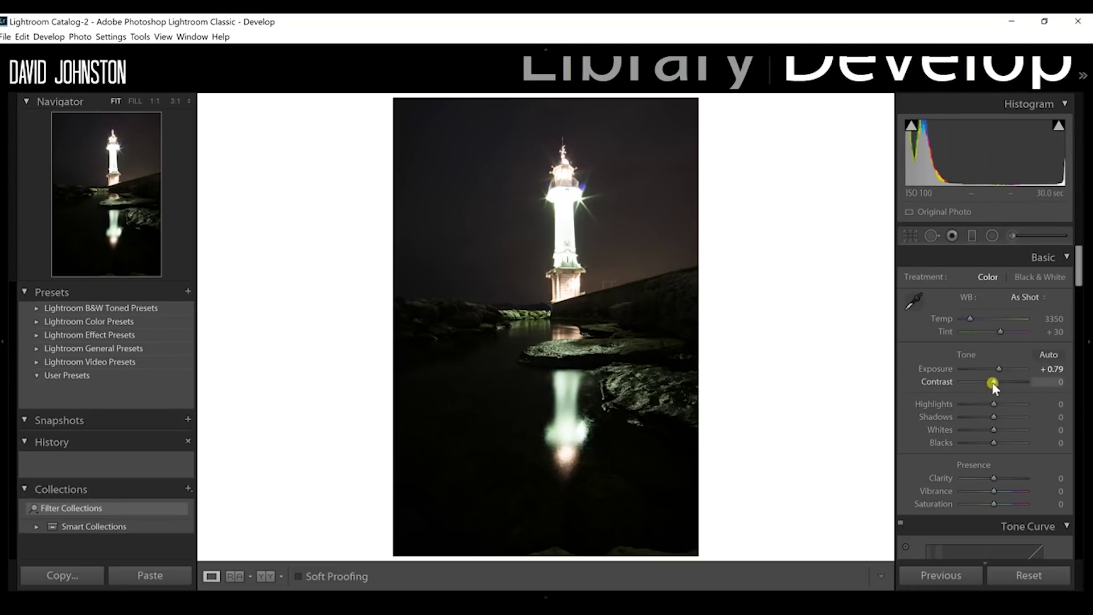
drag(995, 380, 998, 381)
- Set the photo's Highlights to +18, Shadows to +24, Blacks to +35 and Clarity to +30
drag(995, 406, 994, 407)
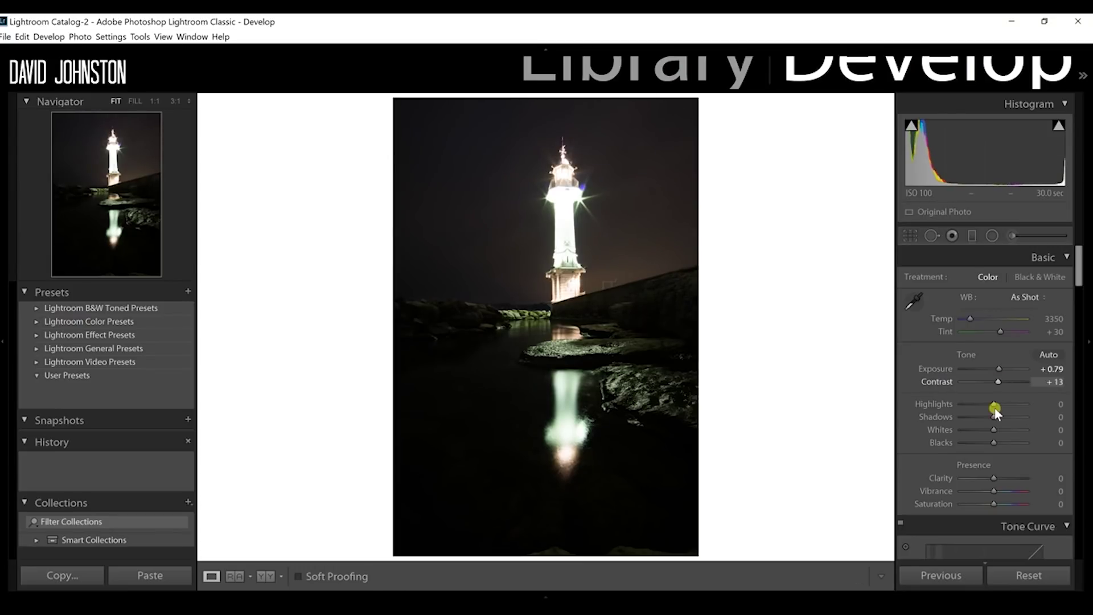
drag(997, 406, 1002, 417)
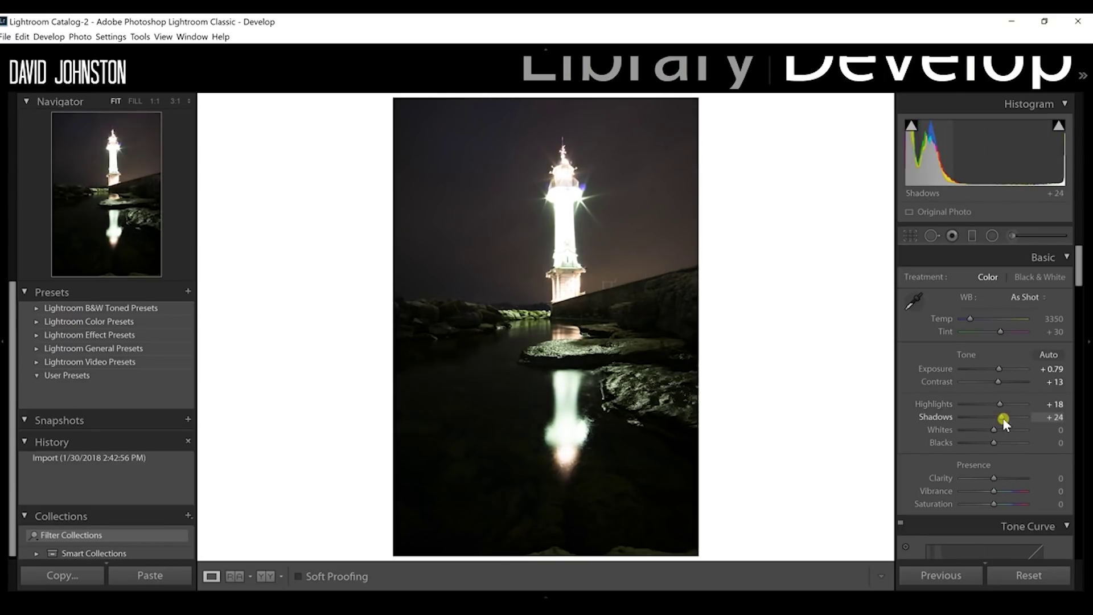
drag(1002, 418, 1002, 418)
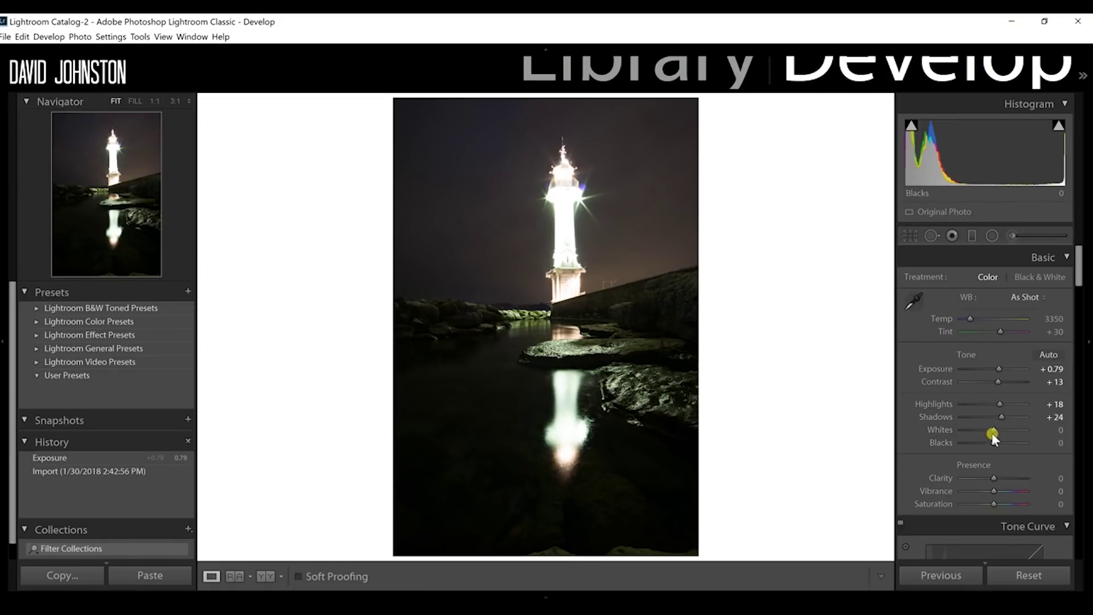
drag(993, 442, 1004, 443)
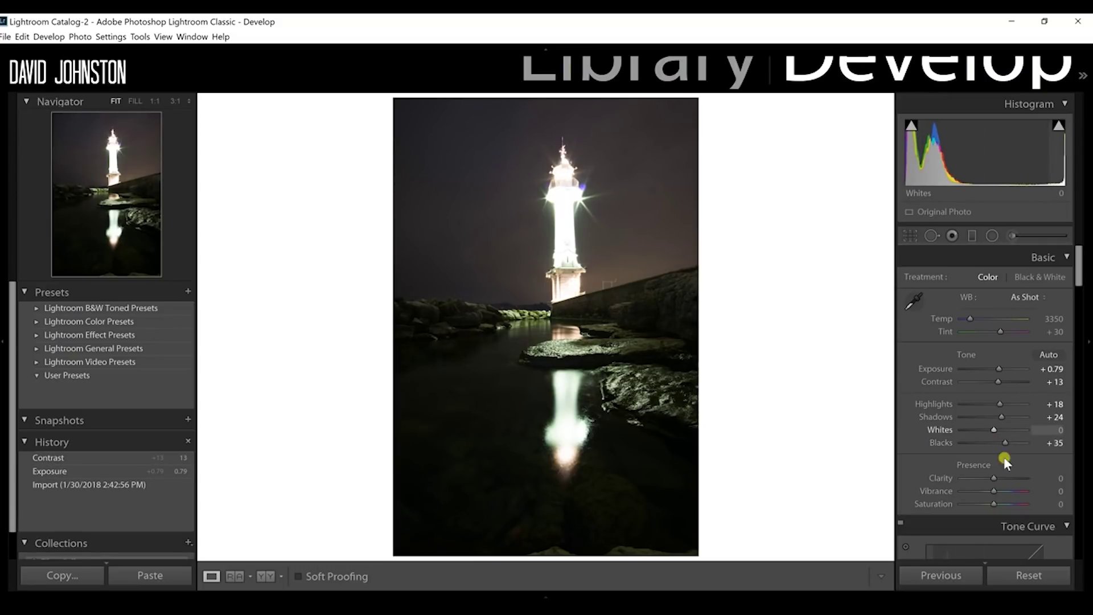
drag(992, 477, 1001, 478)
- Set the photo's Green saturation to -67
drag(1030, 313, 1030, 313)
drag(1077, 268, 1070, 357)
click(994, 418)
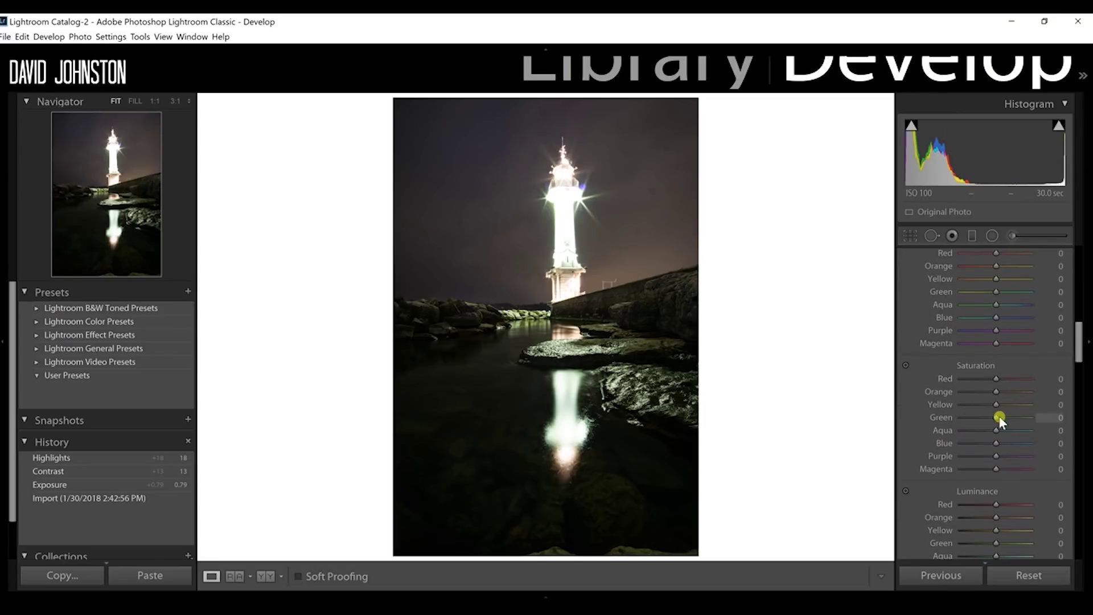
drag(993, 418, 978, 419)
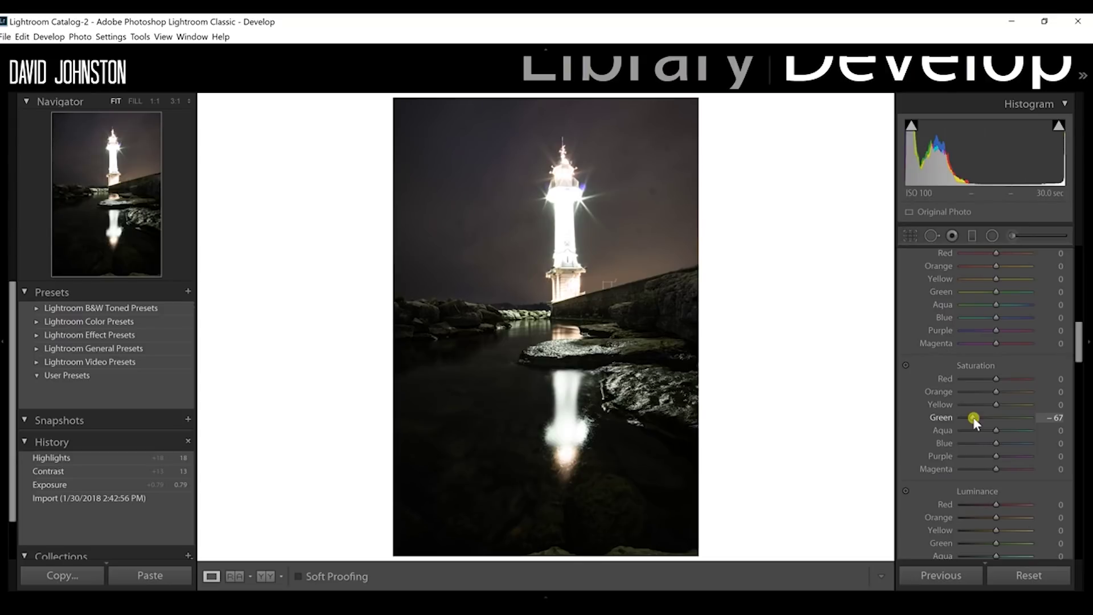
drag(1081, 337, 1080, 414)
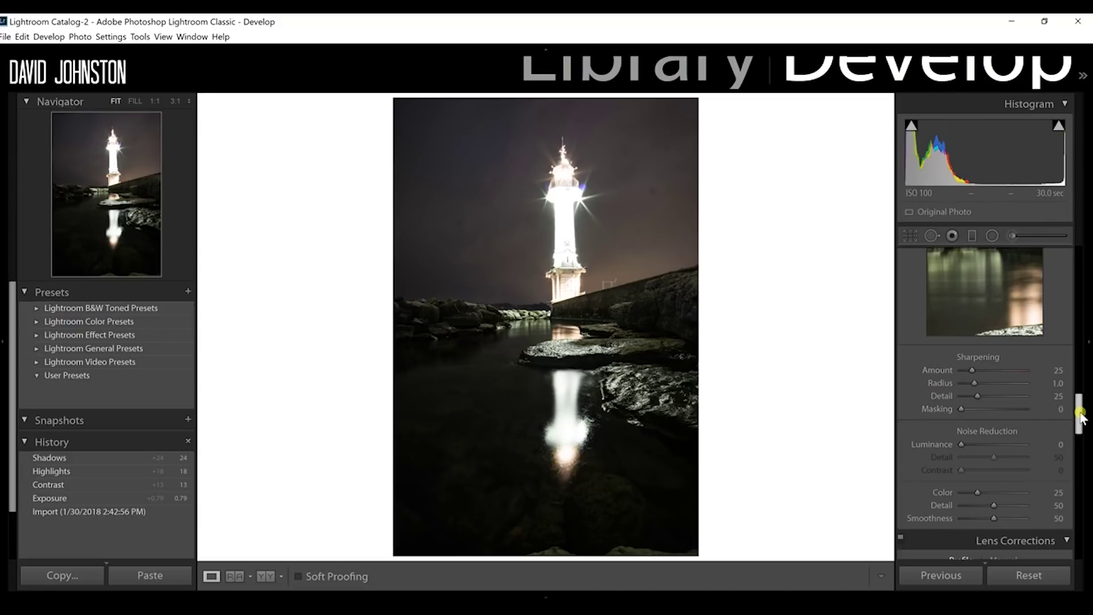
drag(1079, 413, 1079, 257)
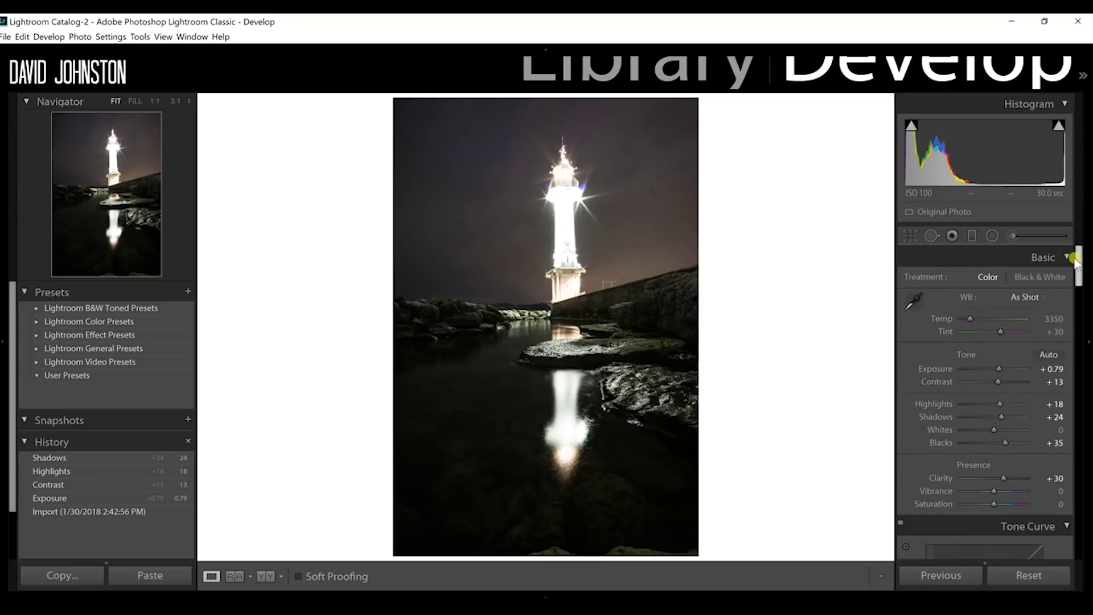
- Paint a new Adjustment Brush mask over the water and rocks in the foreground, starting from an Exposure of -4.00
click(1010, 235)
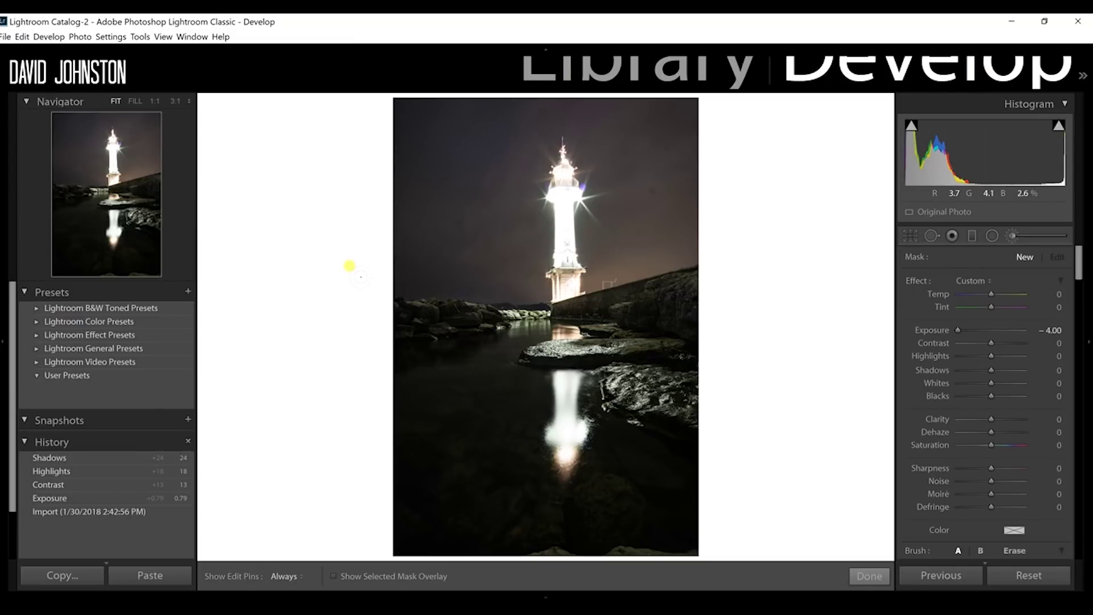
key(h)
mouse_move(447, 268)
mouse_down()
mouse_move(520, 279)
mouse_move(621, 251)
mouse_move(617, 386)
mouse_up()
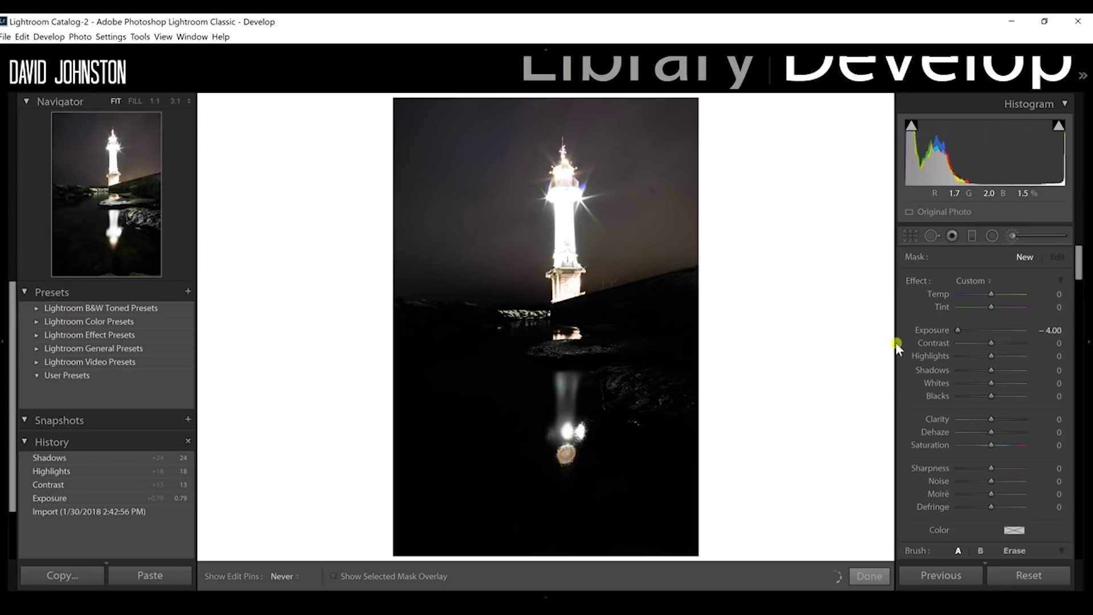
- Set the foreground brush mask's Exposure to 1.71 and Shadows to 26, and brush over the lower water
double_click(933, 329)
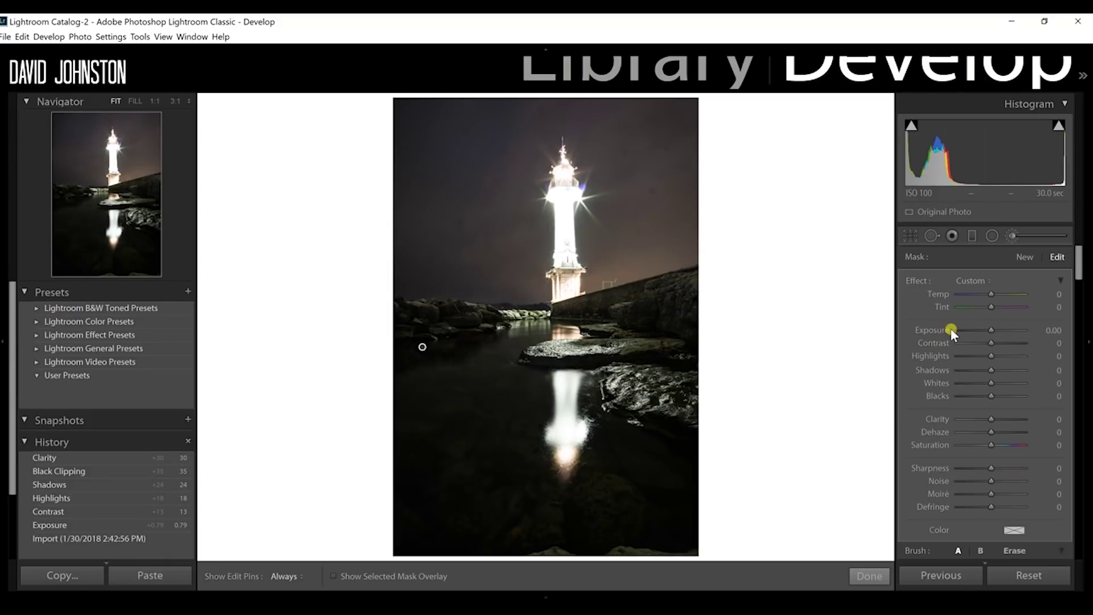
drag(950, 329, 1001, 332)
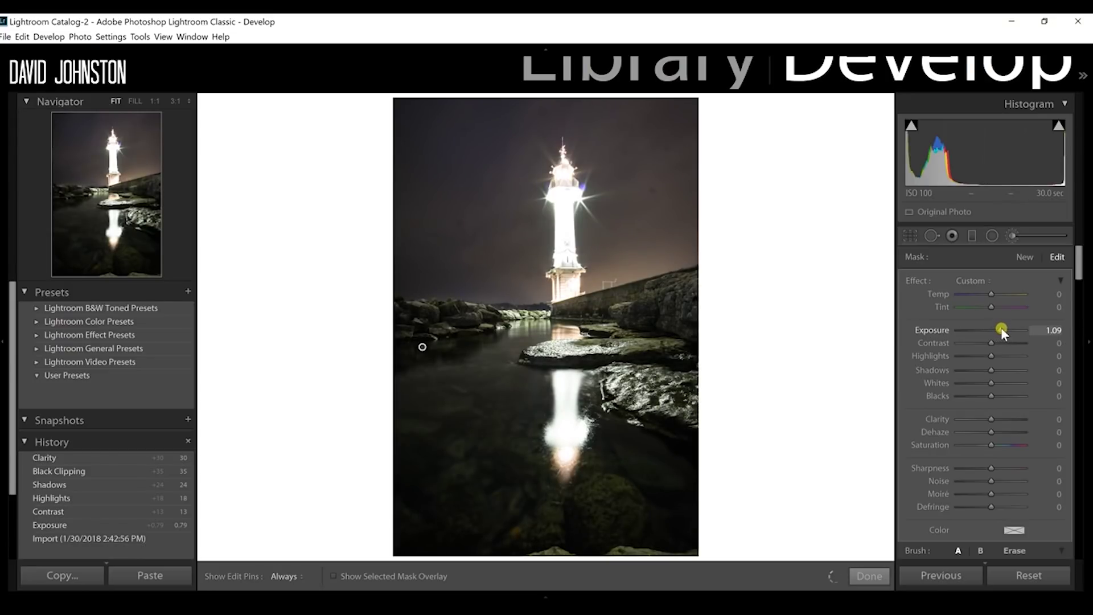
drag(1002, 329, 1007, 329)
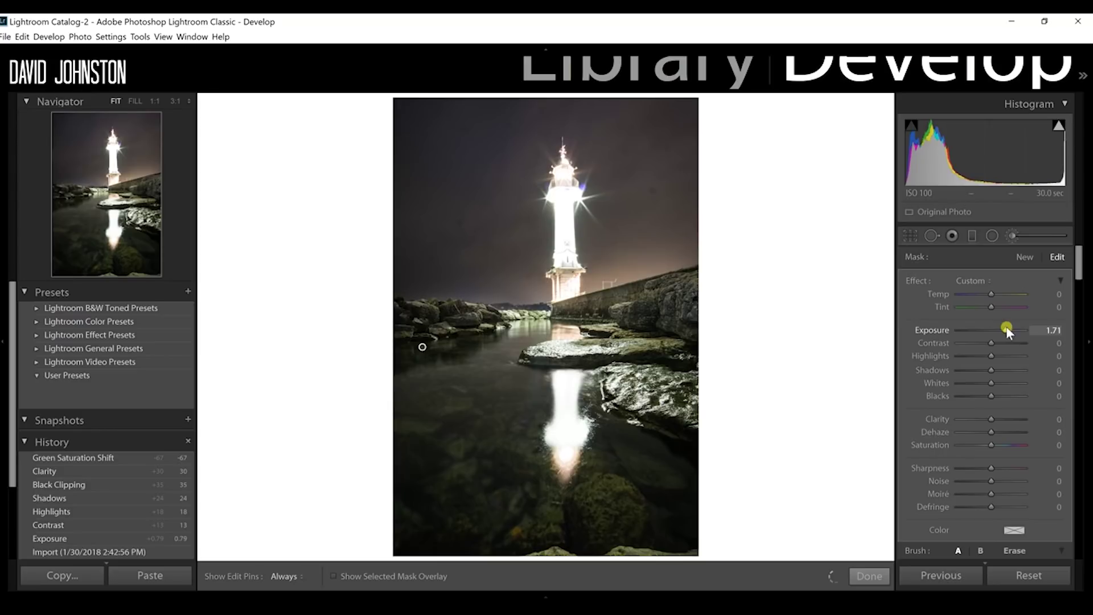
mouse_move(991, 370)
mouse_down()
mouse_move(1009, 368)
mouse_move(1000, 370)
mouse_up()
mouse_move(649, 456)
mouse_down()
mouse_move(638, 500)
mouse_move(531, 470)
mouse_move(622, 548)
mouse_move(570, 463)
mouse_move(574, 384)
mouse_move(493, 372)
mouse_move(532, 434)
mouse_move(561, 396)
mouse_move(506, 388)
mouse_move(512, 455)
mouse_move(524, 467)
mouse_move(424, 446)
mouse_move(405, 498)
mouse_up()
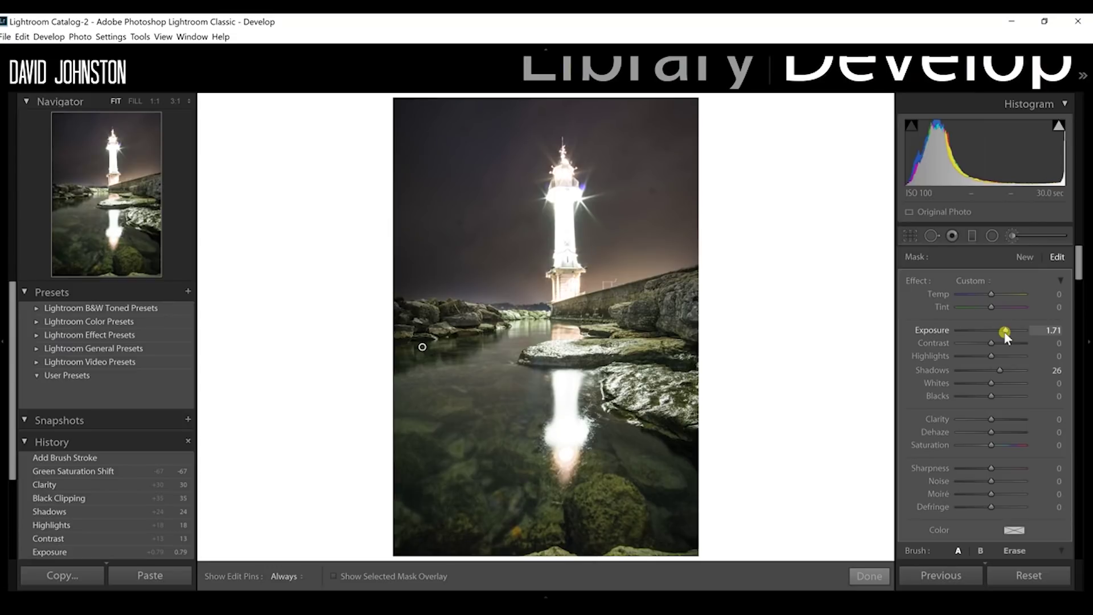
- Try erasing the brush mask on the rocks beside the lighthouse, and undo the stroke
key(alt)
key(h)
drag(649, 336, 649, 342)
key(h)
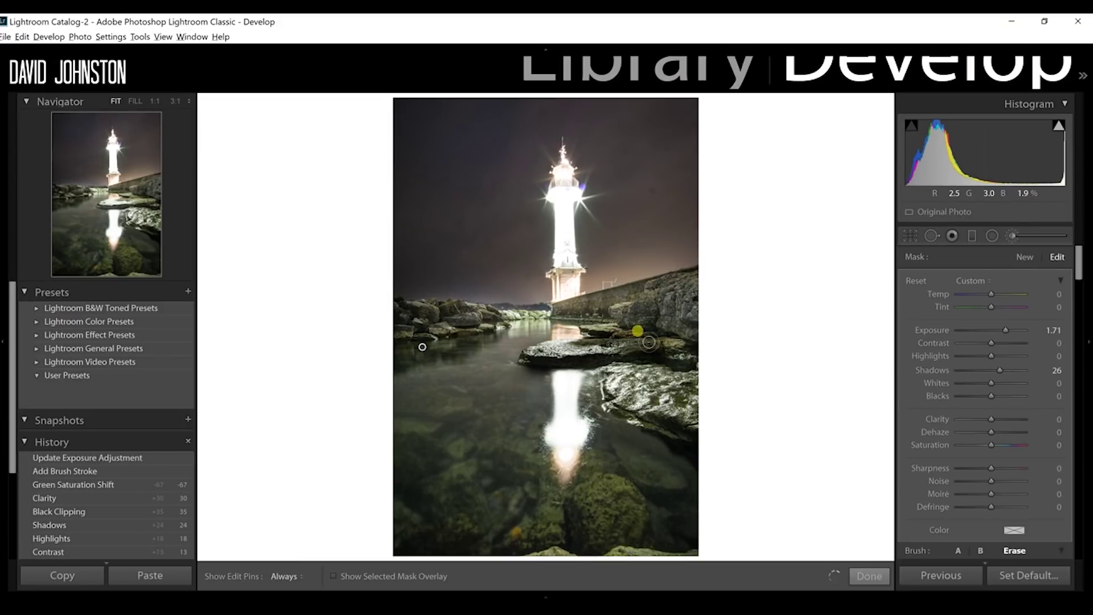
click(579, 272)
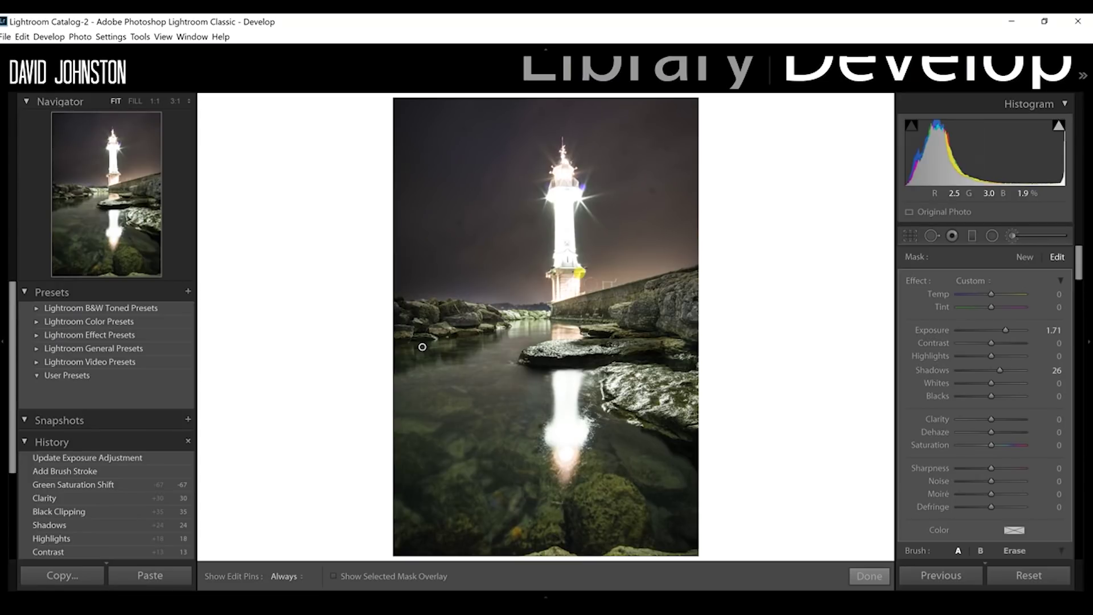
key(ctrl+z)
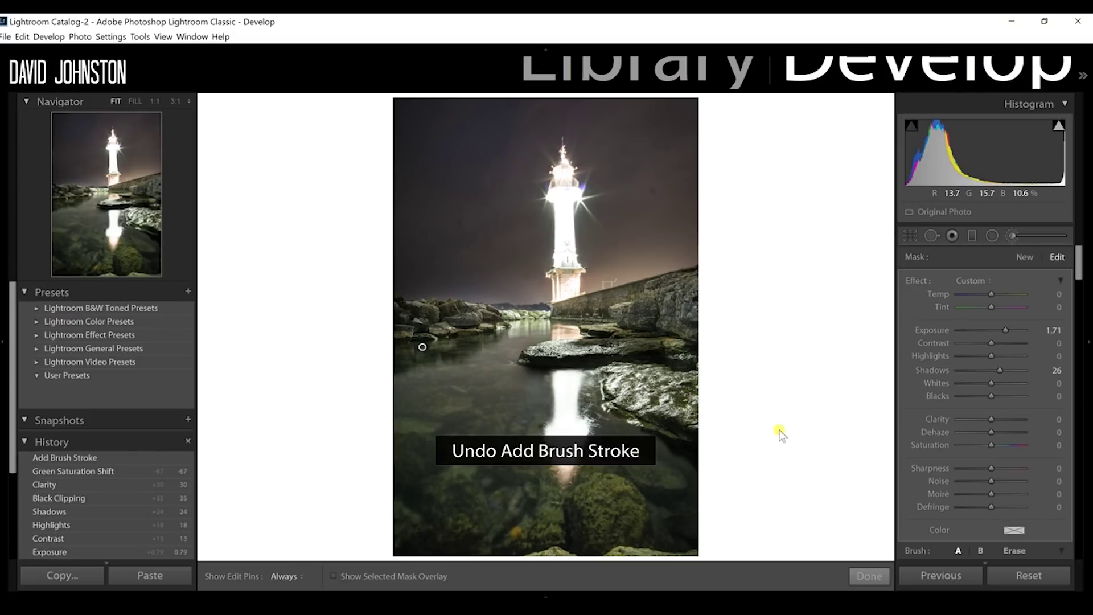
- Finish the brush adjustment and show the photos in the Library grid
click(869, 576)
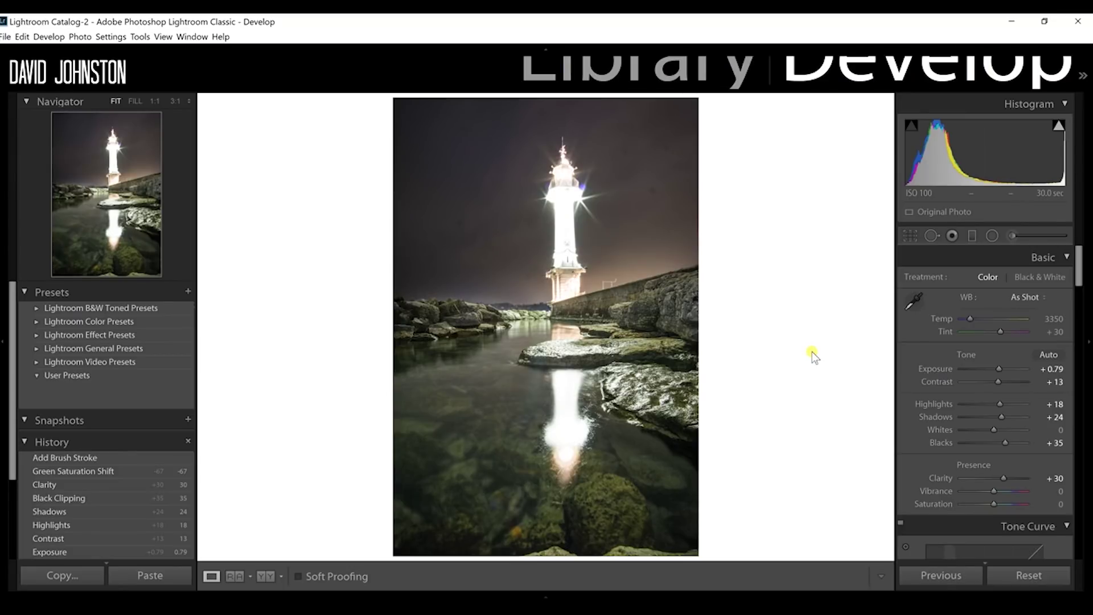
click(618, 68)
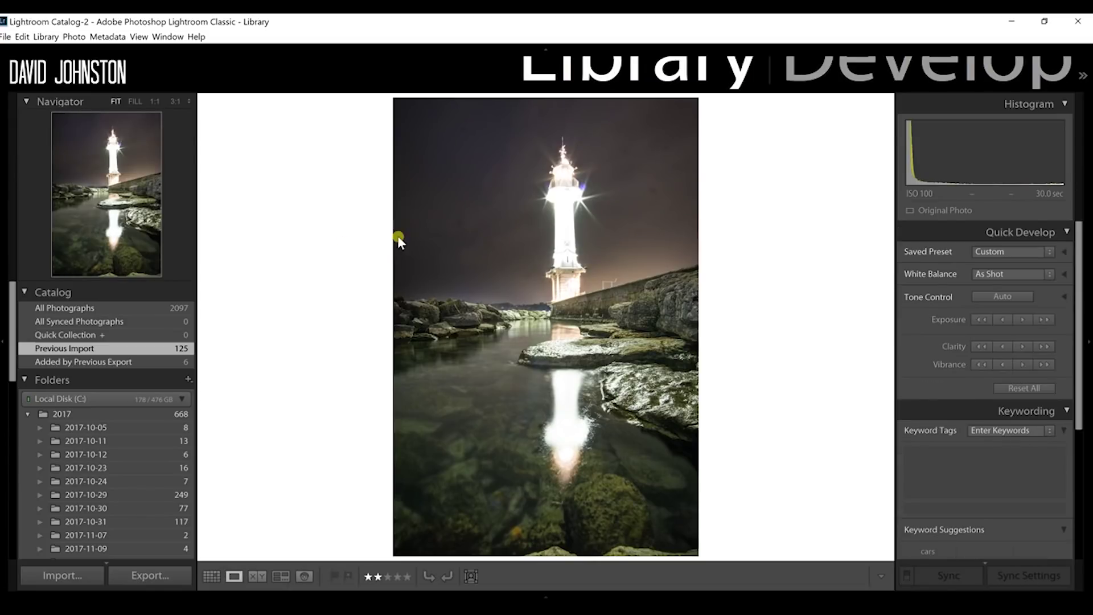
key(g)
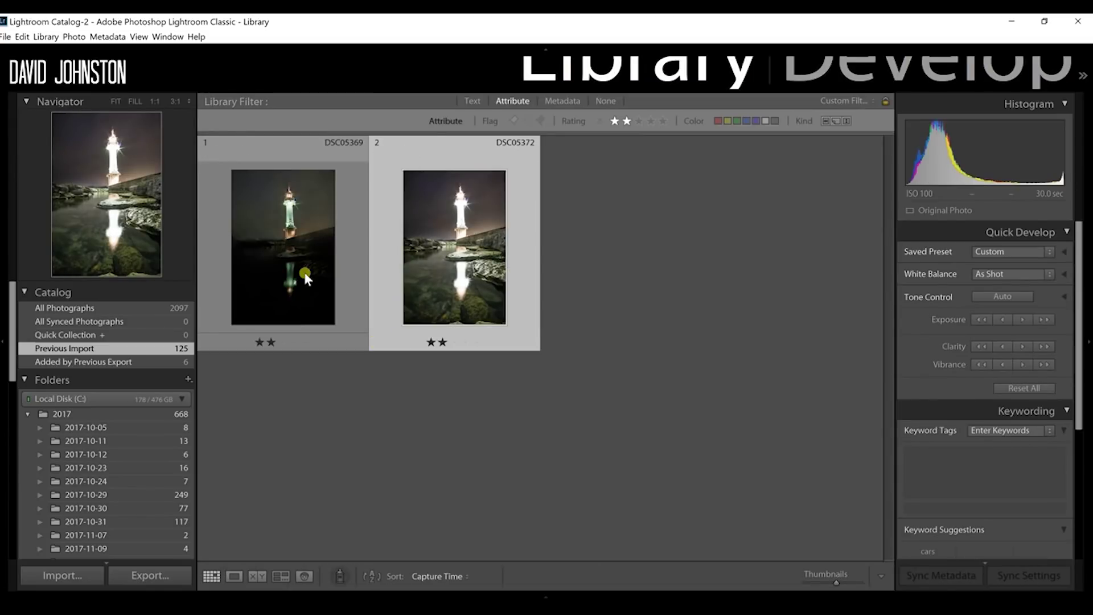
- Select both lighthouse photos, DSC05369 and DSC05372, and open them as layers in Photoshop
click(304, 272)
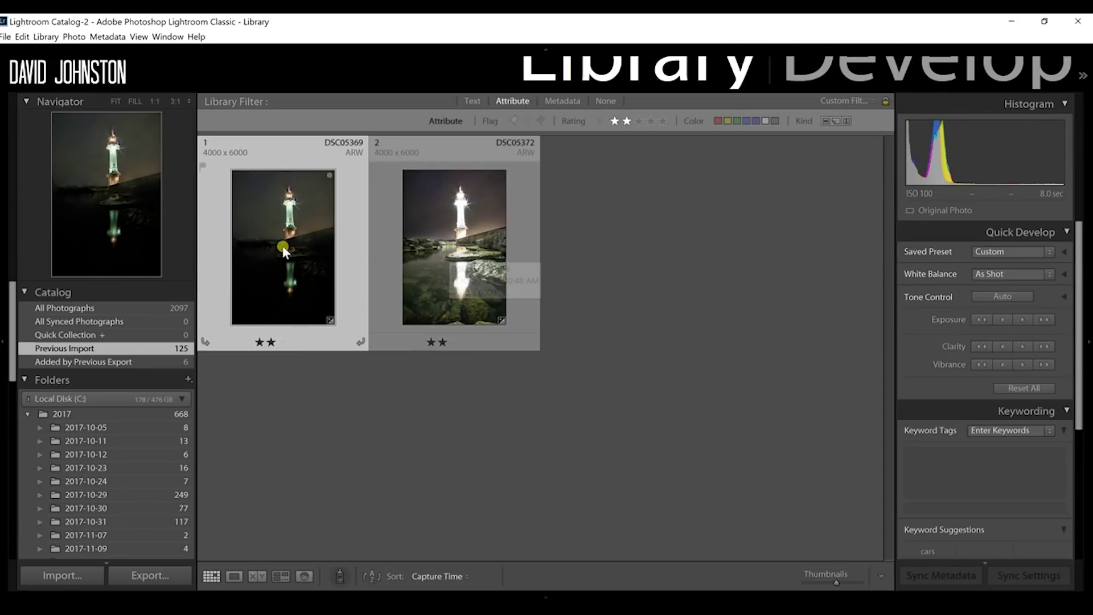
ctrl+click(457, 234)
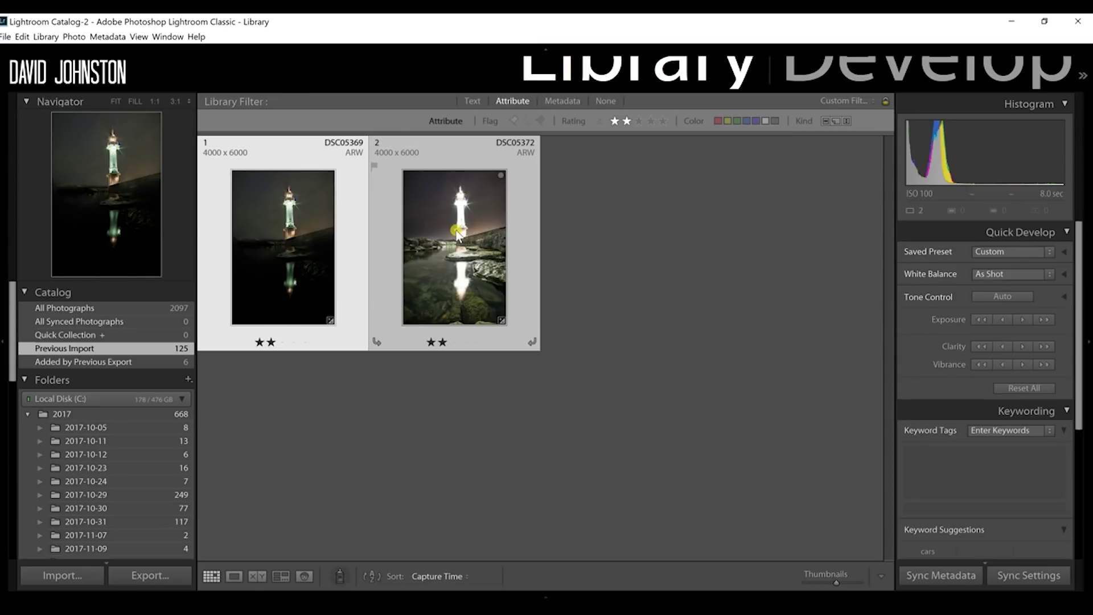
right_click(457, 234)
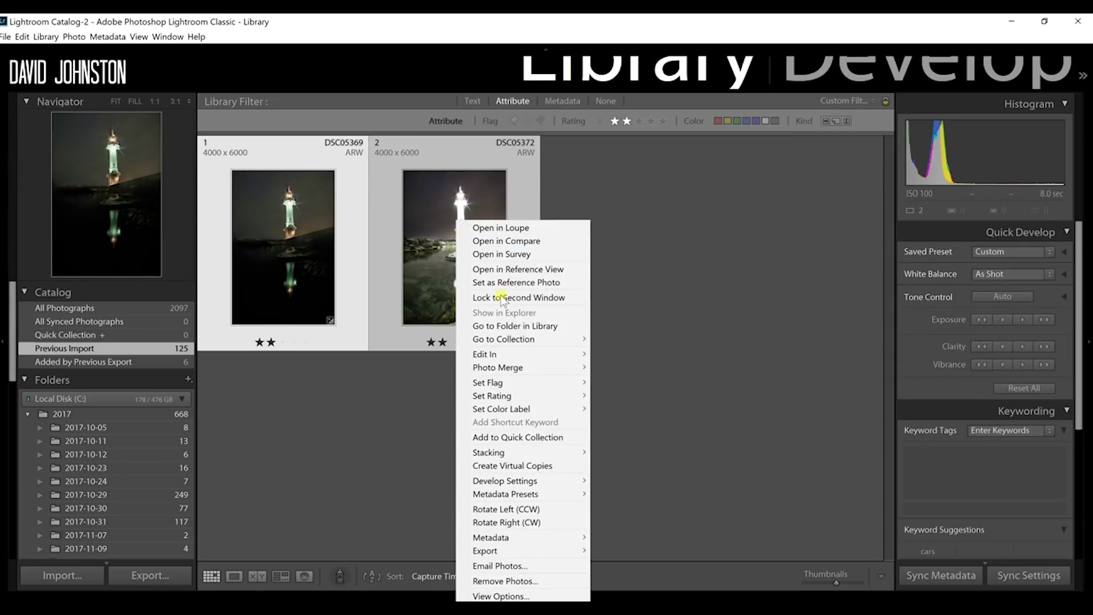
mouse_move(504, 355)
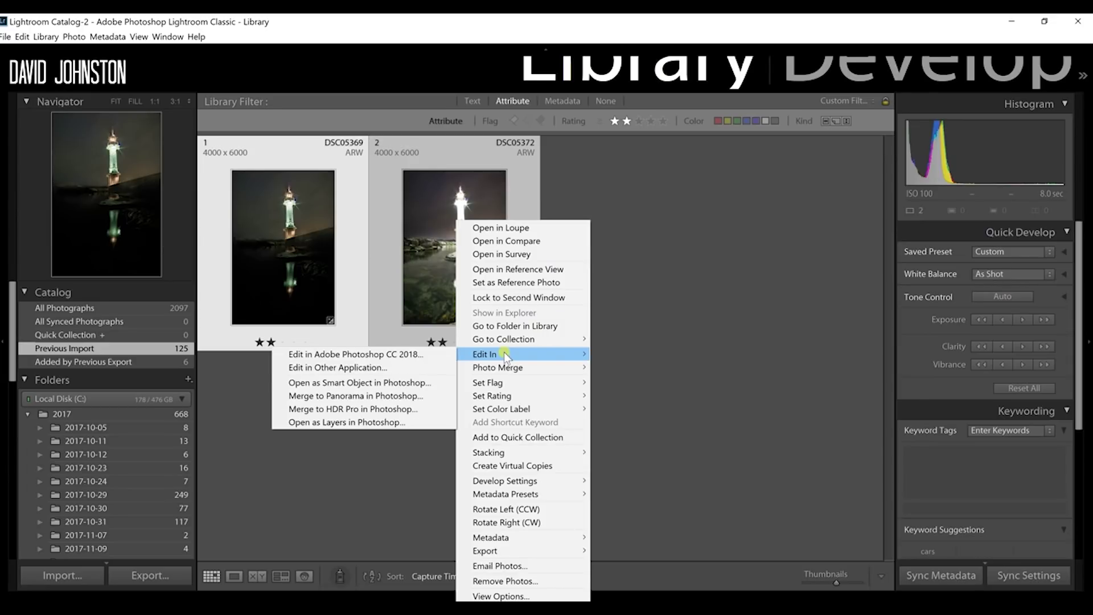
click(354, 423)
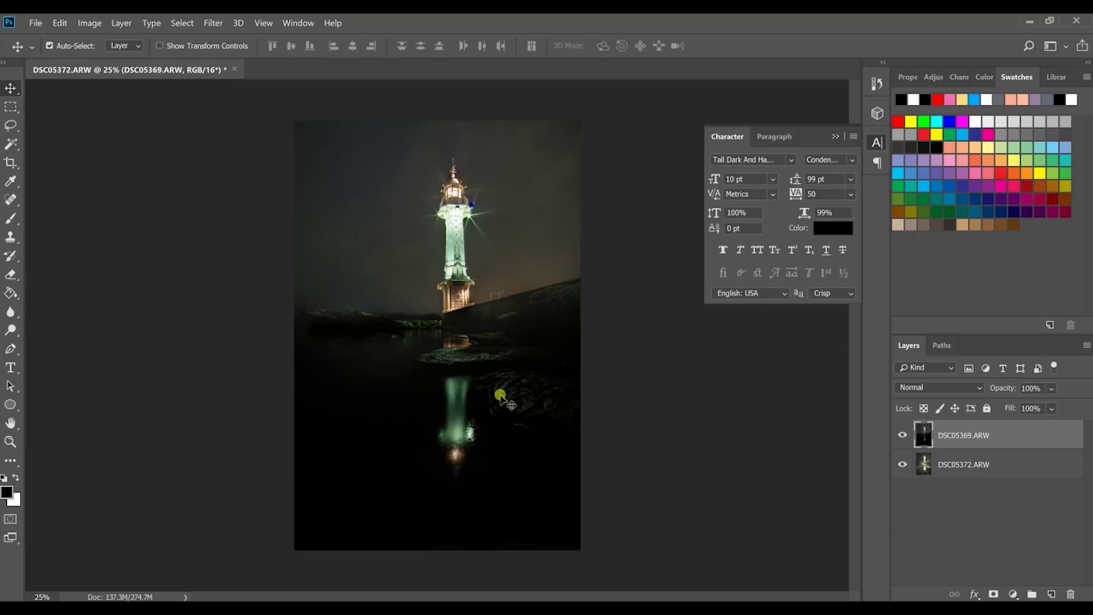
- Compare the two exposures by toggling the DSC05369 layer, and add a white layer mask to that layer, keeping the mask selected
click(902, 435)
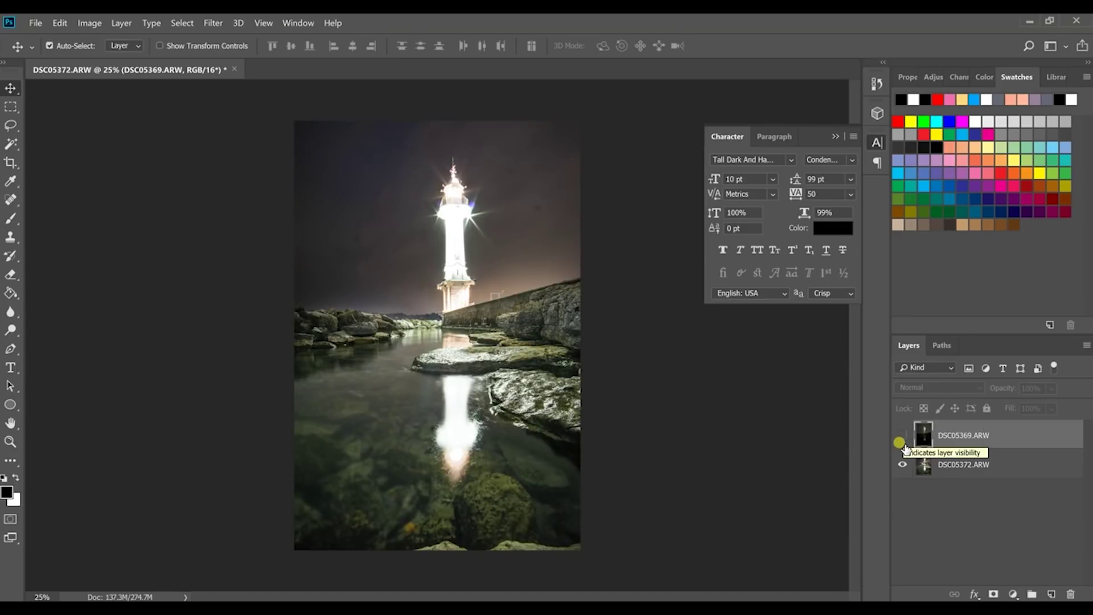
click(902, 435)
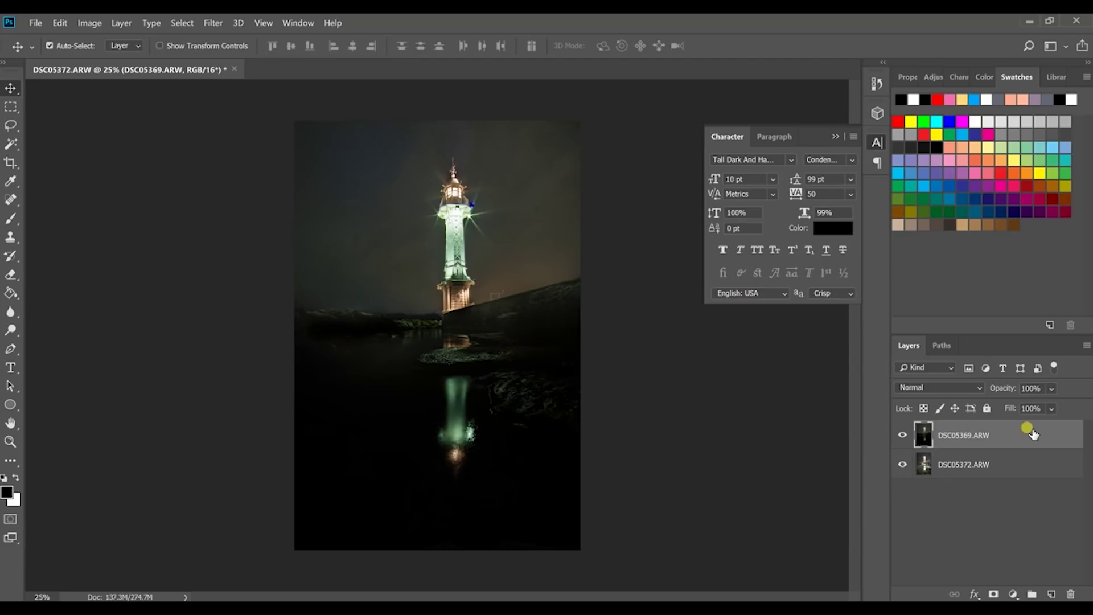
click(992, 593)
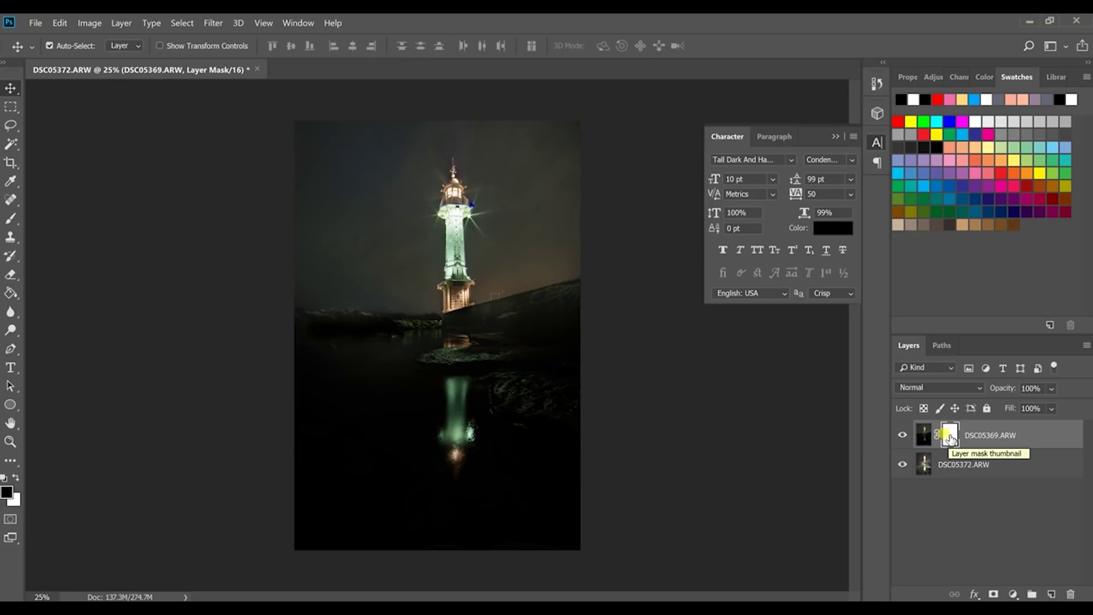
click(923, 438)
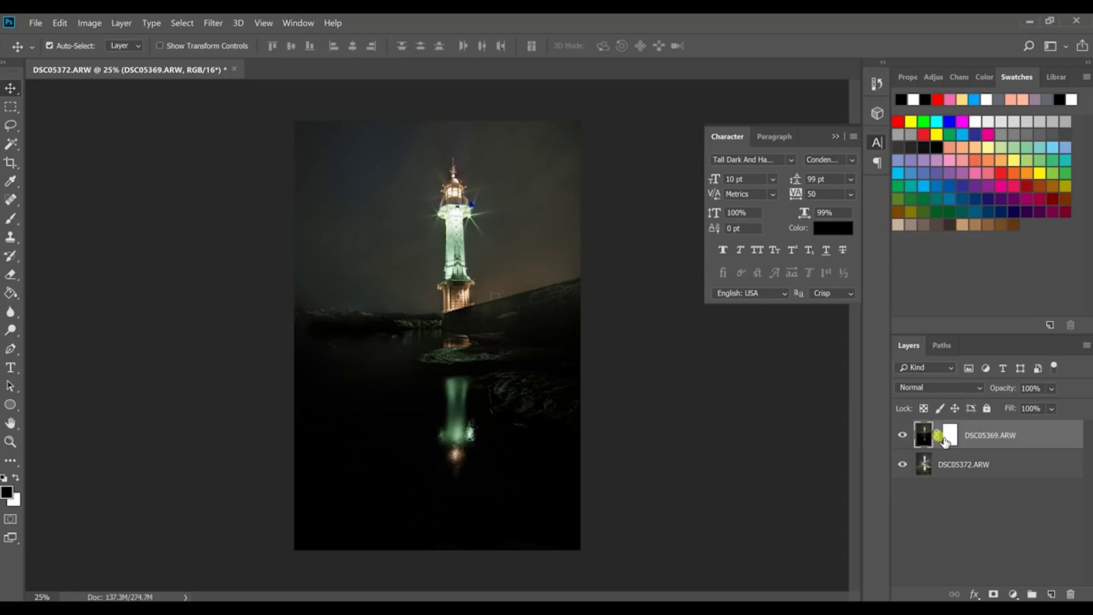
click(950, 438)
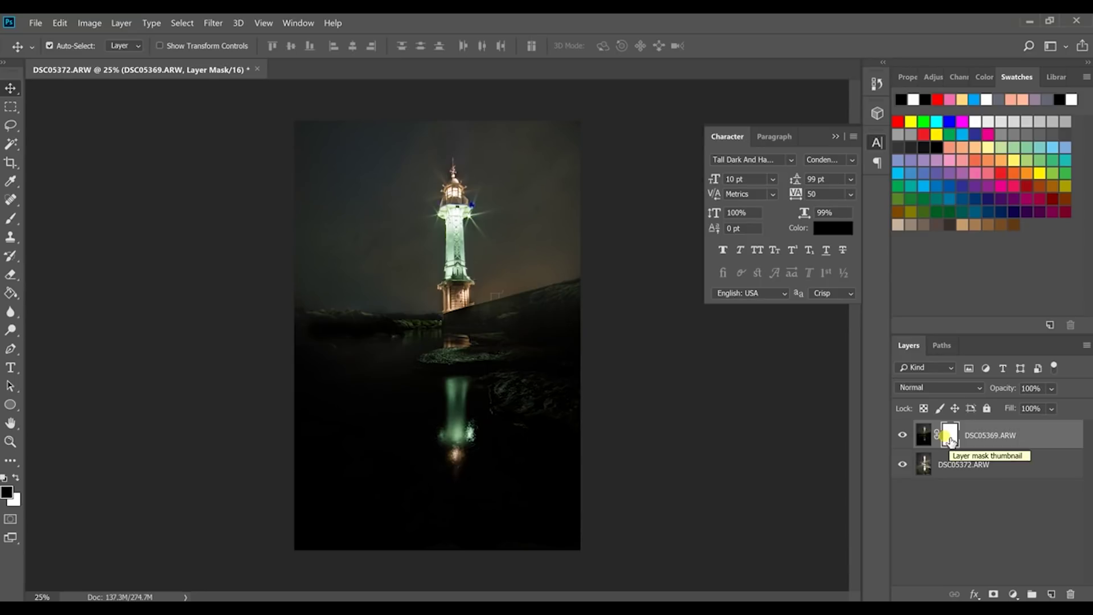
- Set up the Brush tool with a soft 1600 px tip at 0% hardness, 50% opacity and black as the foreground color
click(12, 222)
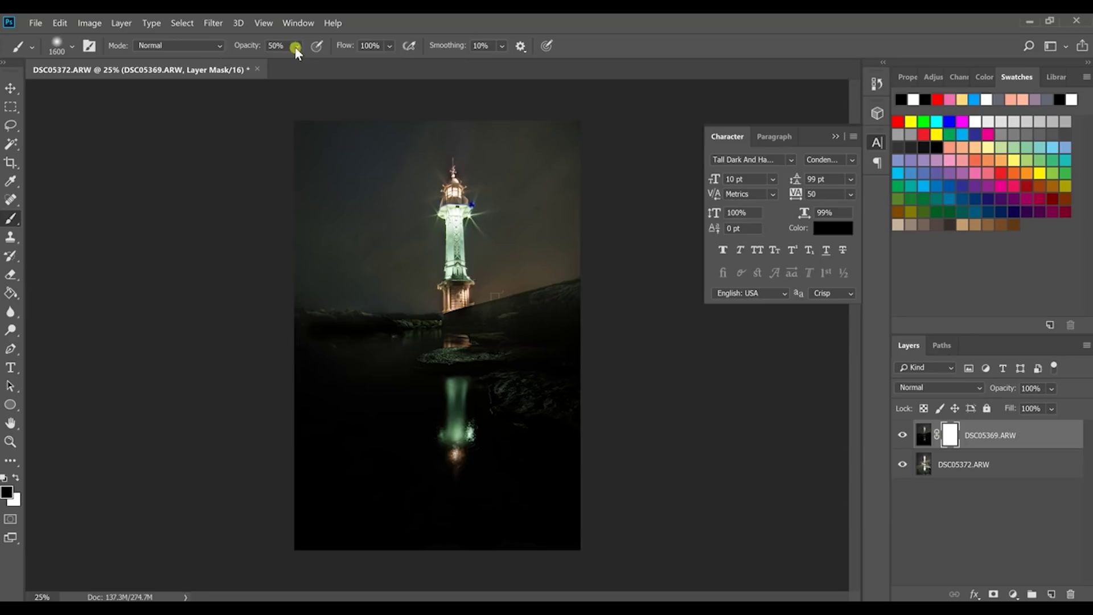
click(71, 46)
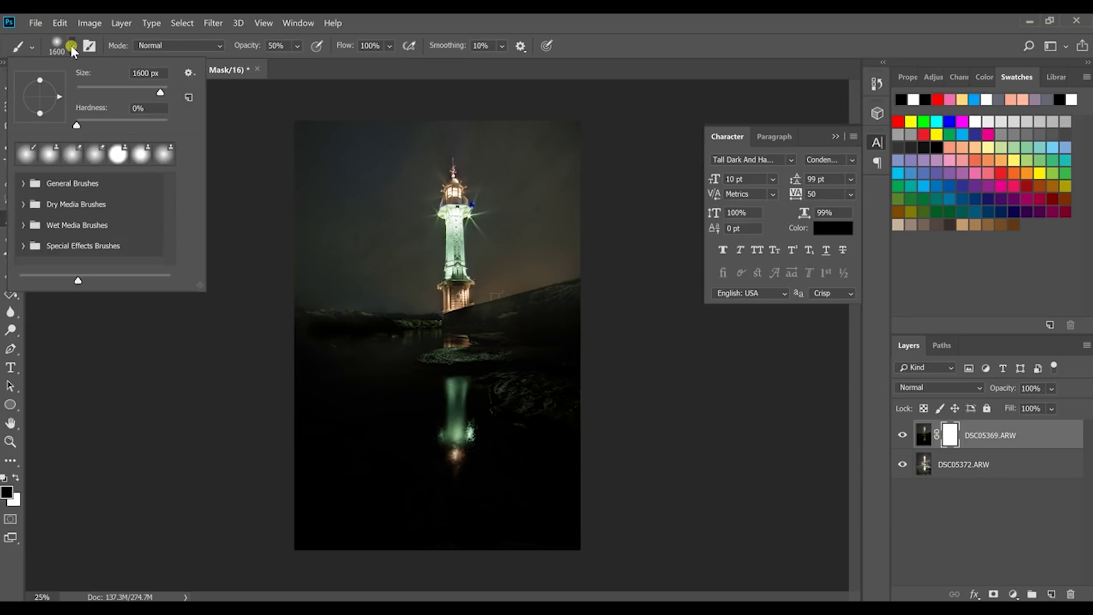
click(76, 111)
mouse_move(79, 124)
mouse_down()
mouse_move(98, 121)
mouse_move(93, 131)
mouse_up()
click(197, 62)
click(427, 22)
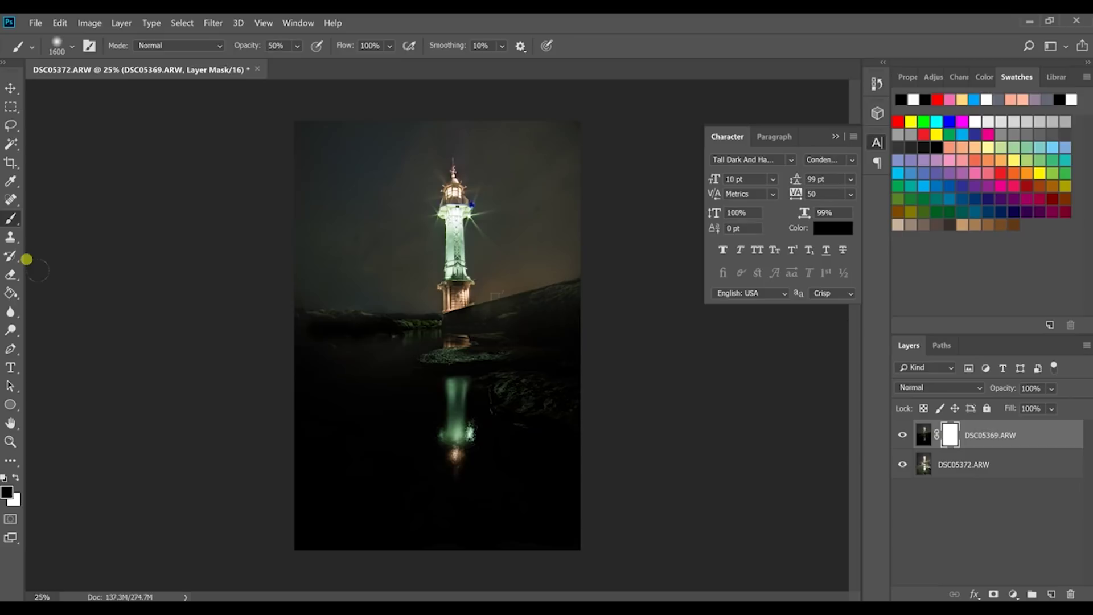
click(16, 220)
click(287, 43)
click(9, 492)
- Paint black on the DSC05369 mask over the rocks and water to reveal the brighter foreground, adding extra passes over the lower water
mouse_move(281, 309)
mouse_down()
mouse_move(276, 505)
mouse_move(544, 497)
mouse_move(237, 496)
mouse_move(534, 466)
mouse_move(249, 476)
mouse_move(576, 435)
mouse_move(228, 446)
mouse_move(583, 391)
mouse_move(263, 394)
mouse_move(570, 361)
mouse_move(566, 347)
mouse_move(369, 352)
mouse_move(516, 285)
mouse_move(408, 322)
mouse_move(244, 318)
mouse_move(314, 306)
mouse_move(289, 307)
mouse_move(258, 368)
mouse_move(272, 359)
mouse_move(264, 393)
mouse_move(271, 382)
mouse_move(278, 399)
mouse_move(268, 500)
mouse_move(353, 510)
mouse_move(524, 464)
mouse_move(319, 453)
mouse_move(442, 405)
mouse_move(336, 390)
mouse_move(201, 393)
mouse_move(668, 360)
mouse_move(917, 449)
mouse_move(957, 451)
mouse_up()
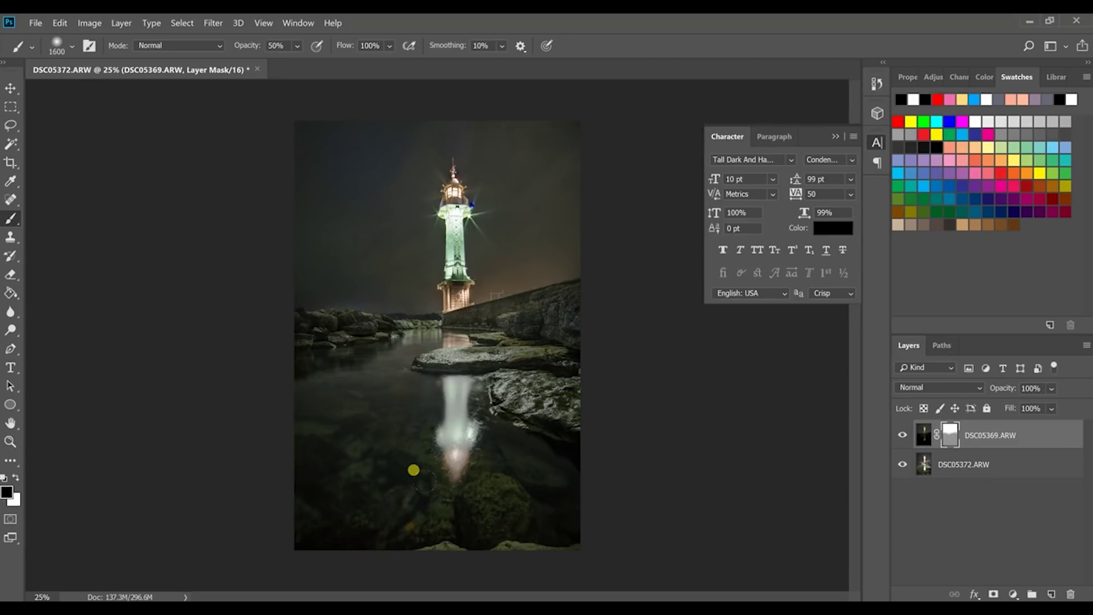
click(949, 441)
mouse_move(307, 363)
mouse_down()
mouse_move(342, 365)
mouse_move(268, 400)
mouse_move(295, 409)
mouse_move(389, 387)
mouse_move(241, 431)
mouse_up()
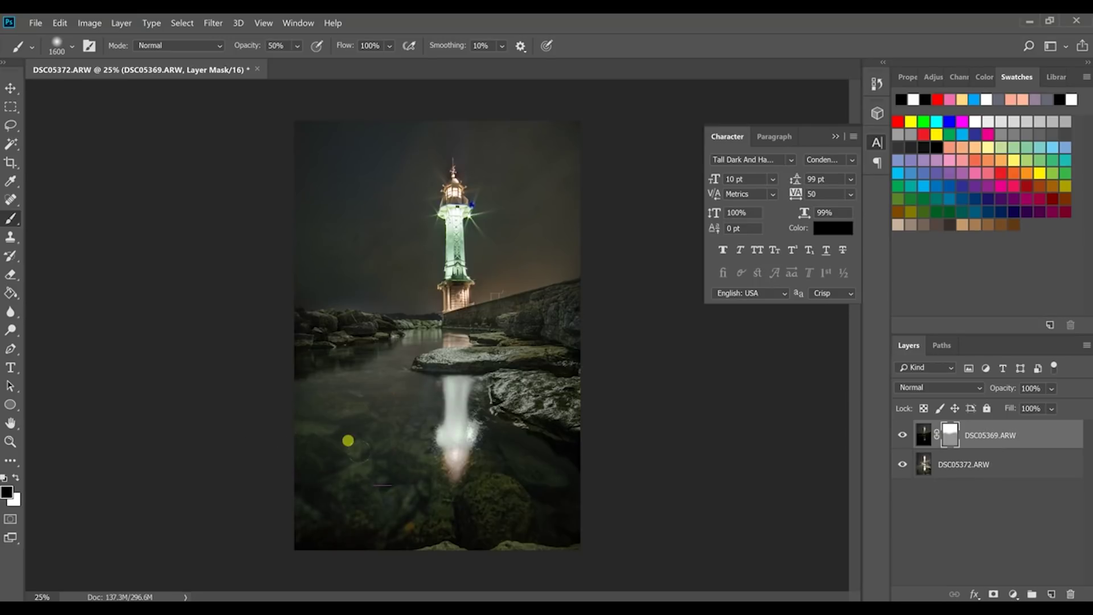
mouse_move(361, 471)
mouse_down()
mouse_move(492, 443)
mouse_move(444, 466)
mouse_move(464, 433)
mouse_move(497, 448)
mouse_move(408, 481)
mouse_up()
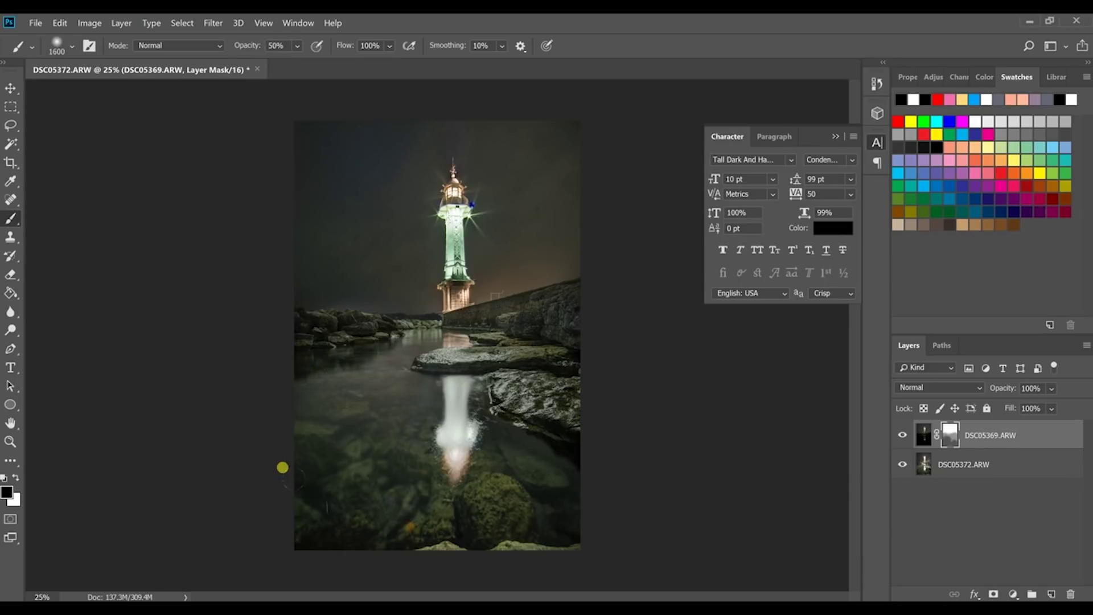
drag(512, 476, 585, 459)
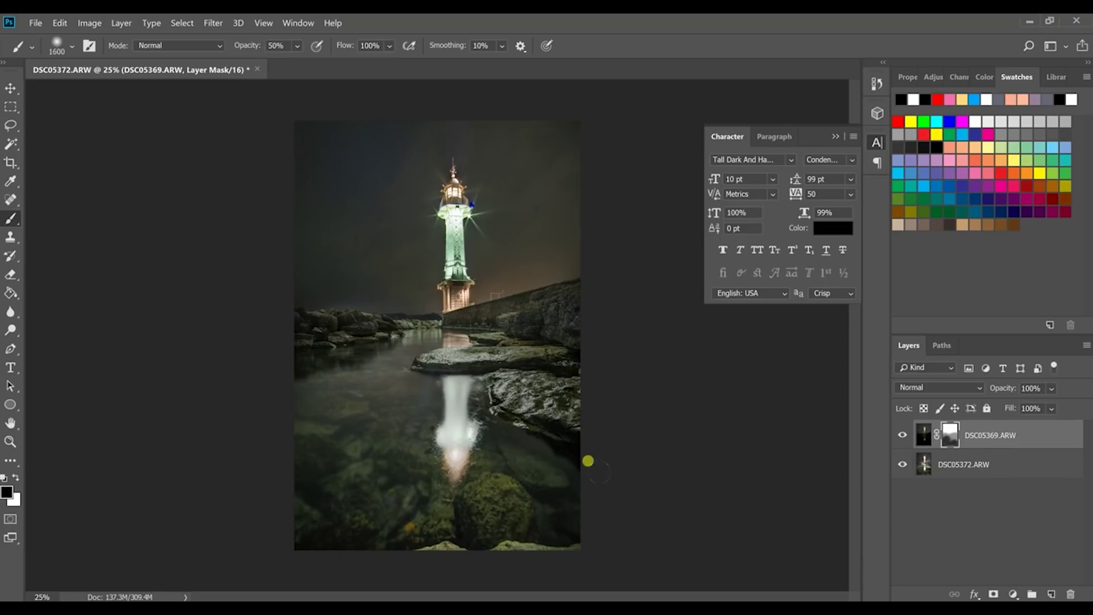